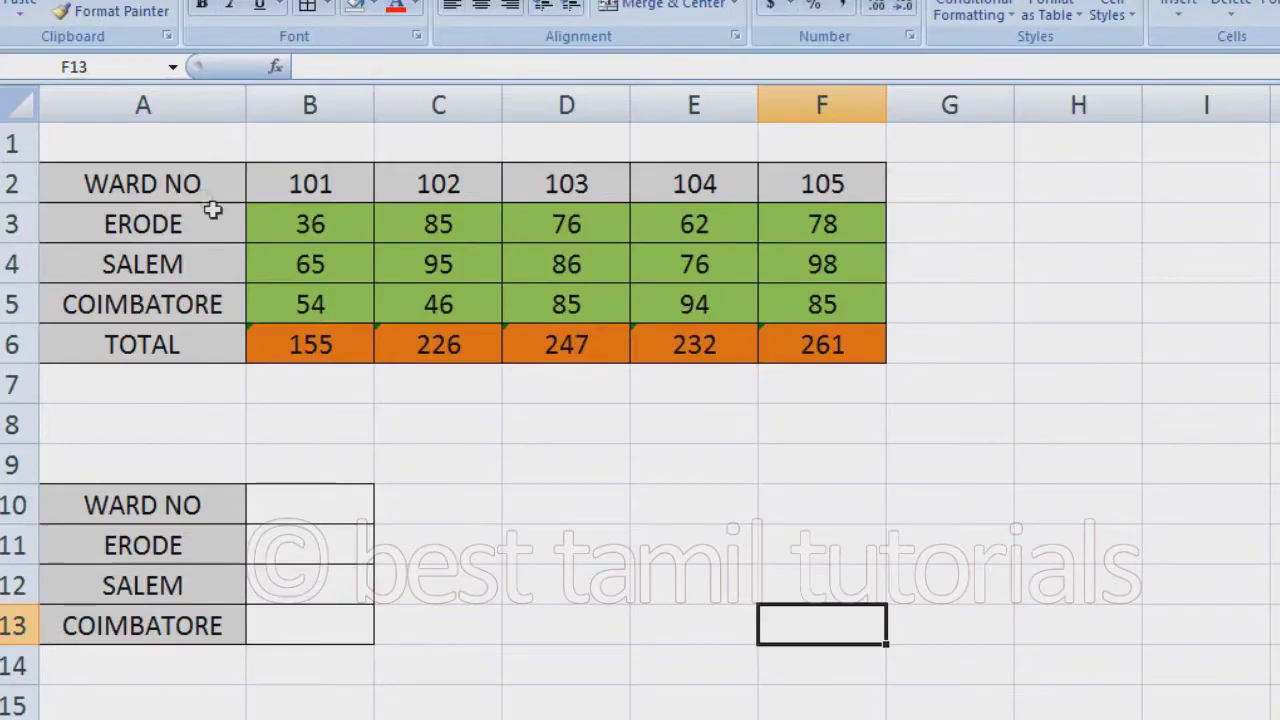
Step: Review ward numbers 101–105 in row 2 and ERODE's counts 36 and 85
click(207, 184)
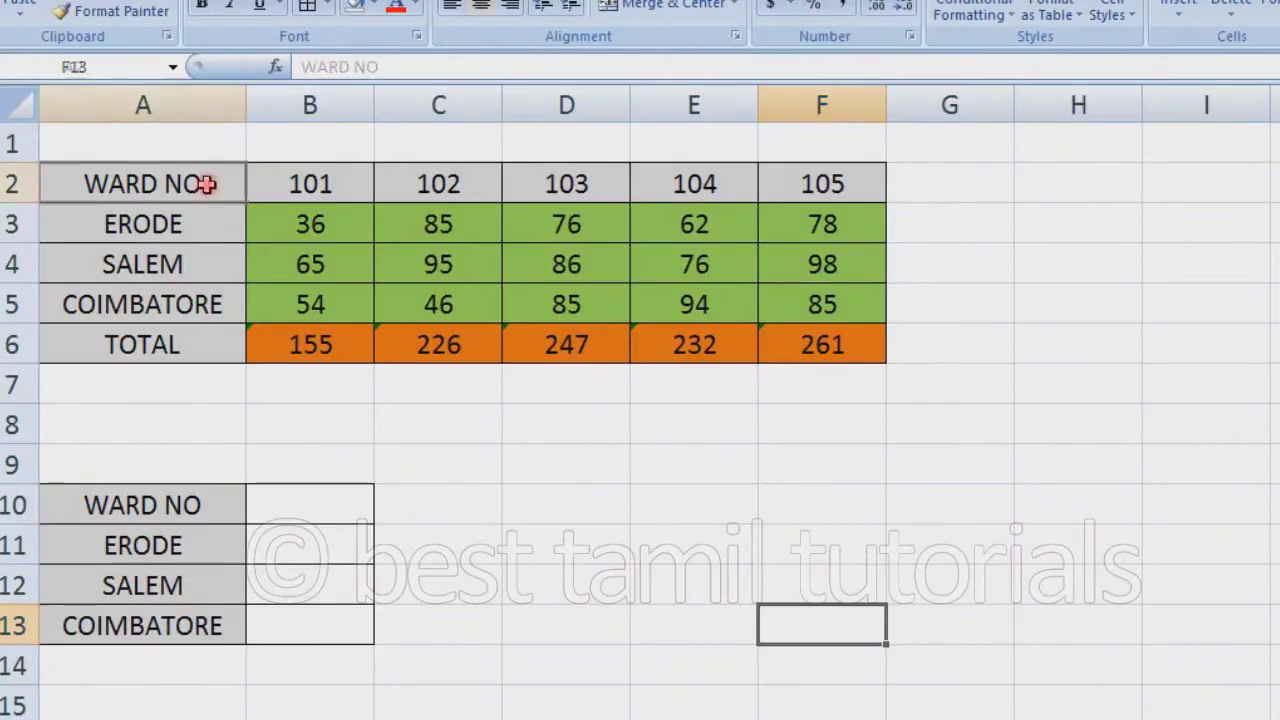
click(330, 188)
click(465, 174)
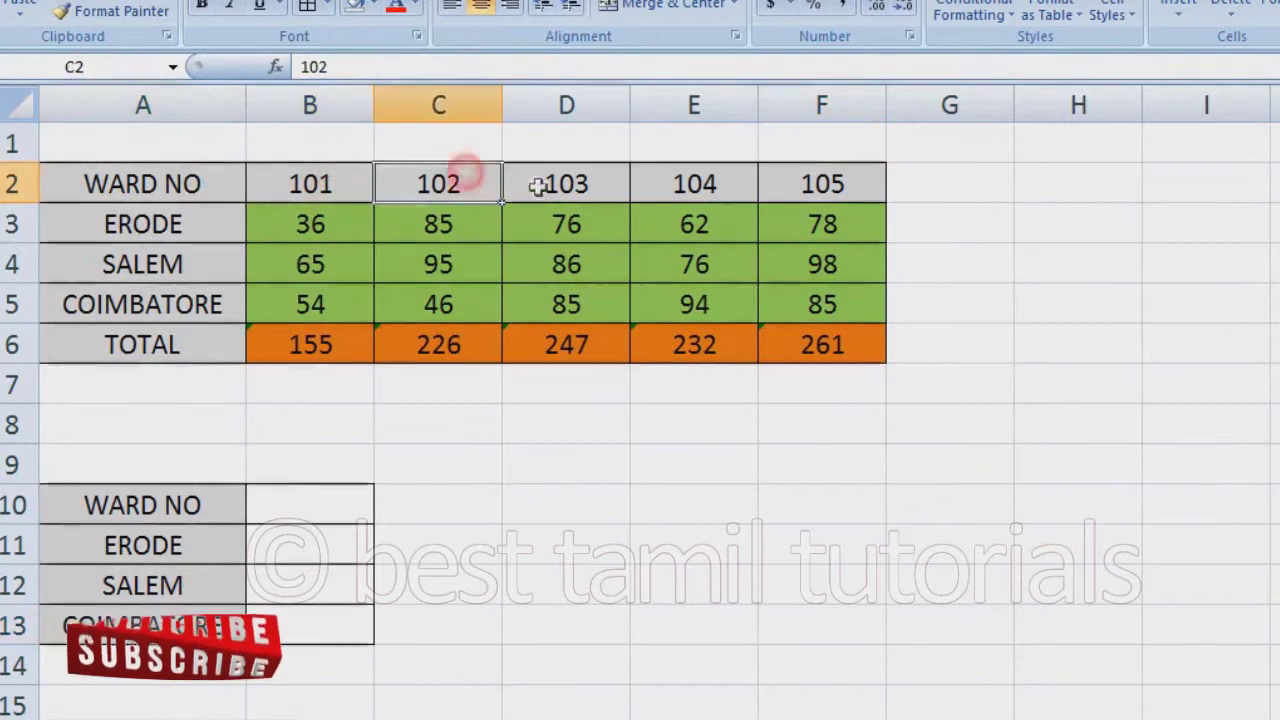
click(595, 182)
click(700, 180)
click(829, 183)
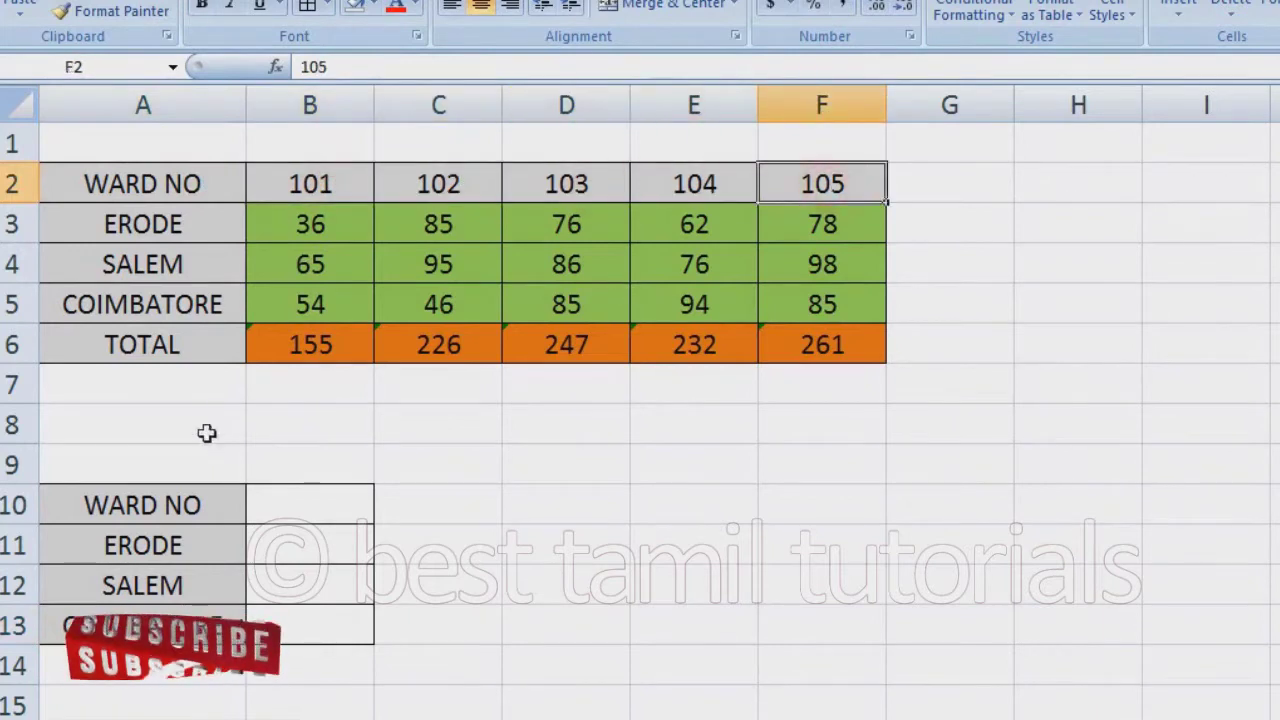
click(200, 183)
click(204, 225)
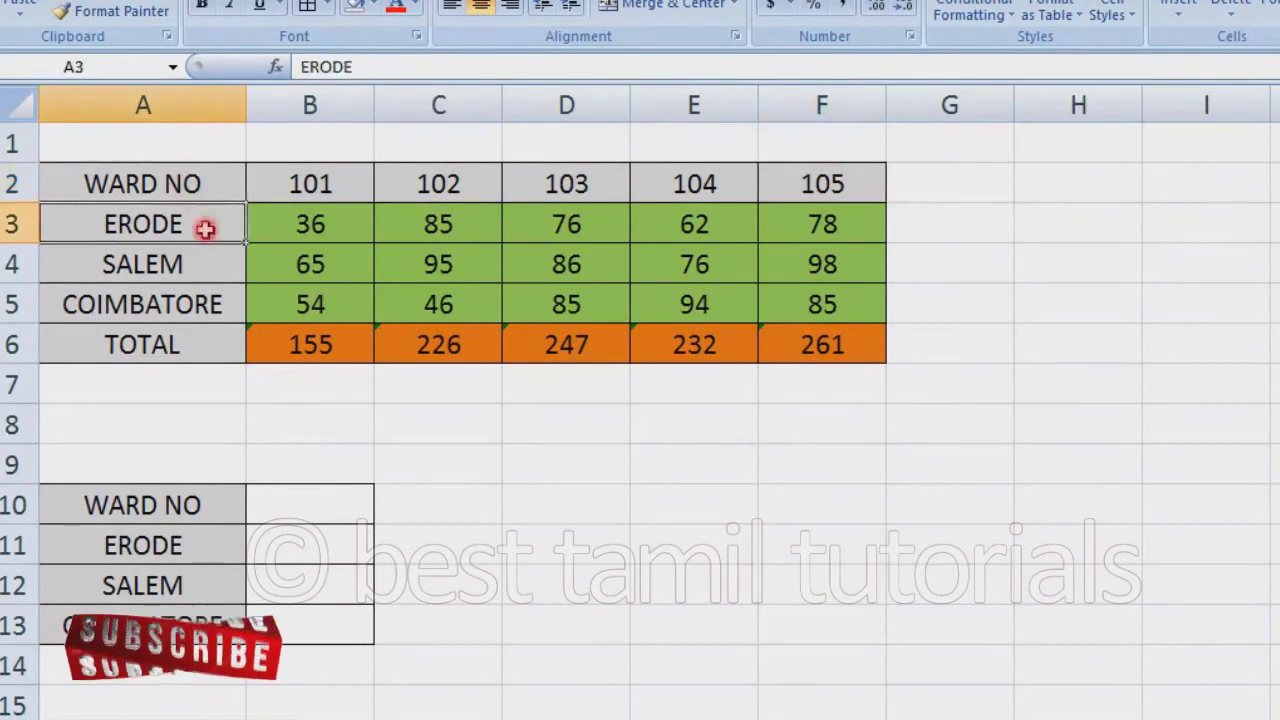
click(342, 224)
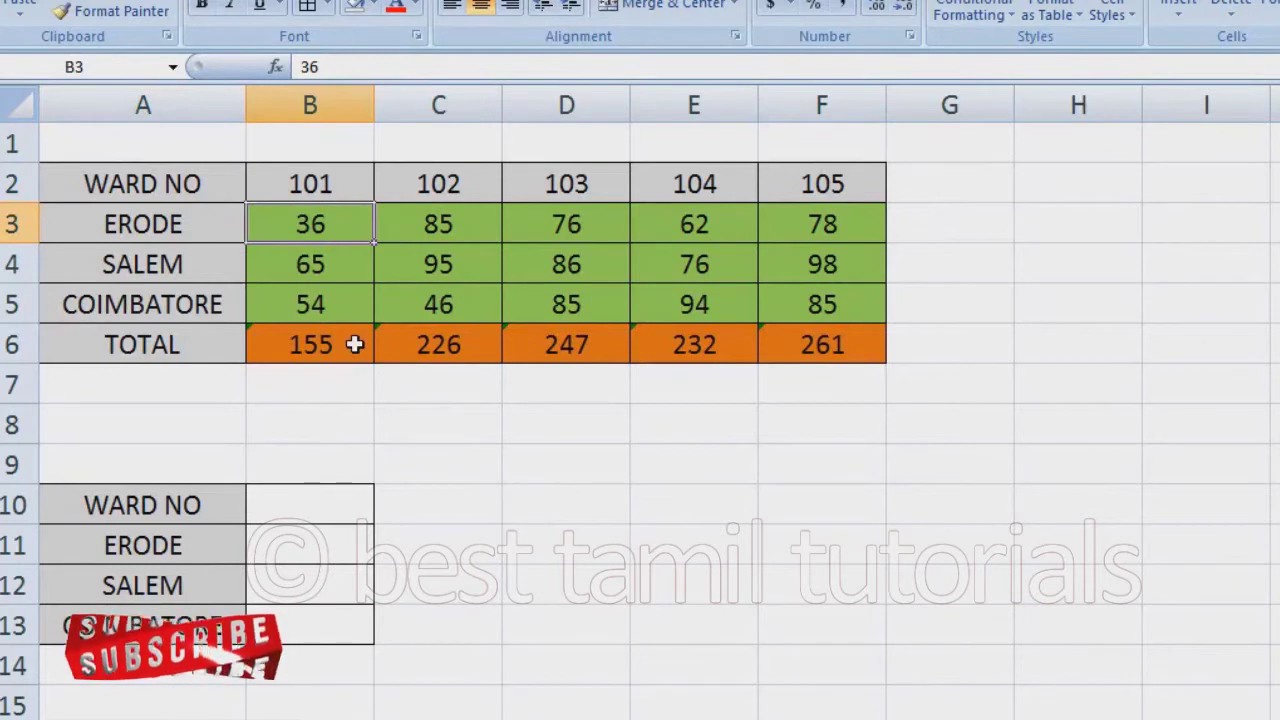
click(180, 221)
click(347, 181)
click(346, 226)
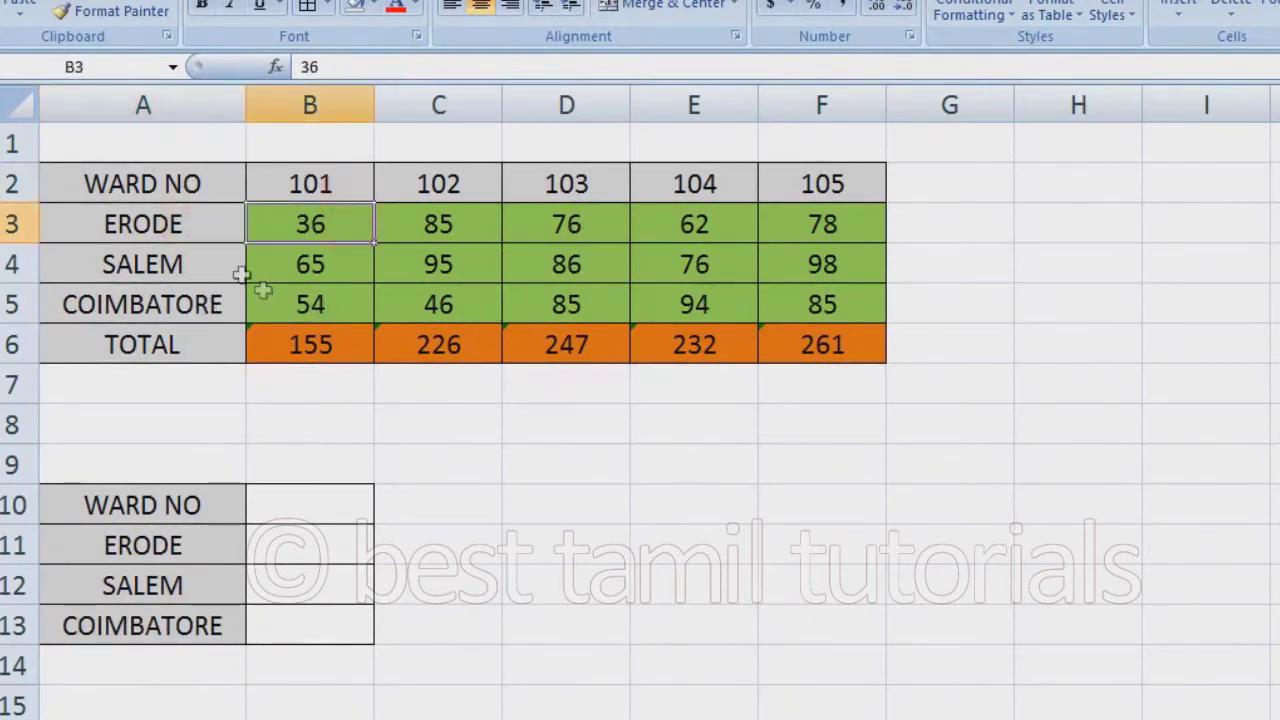
click(210, 224)
click(434, 181)
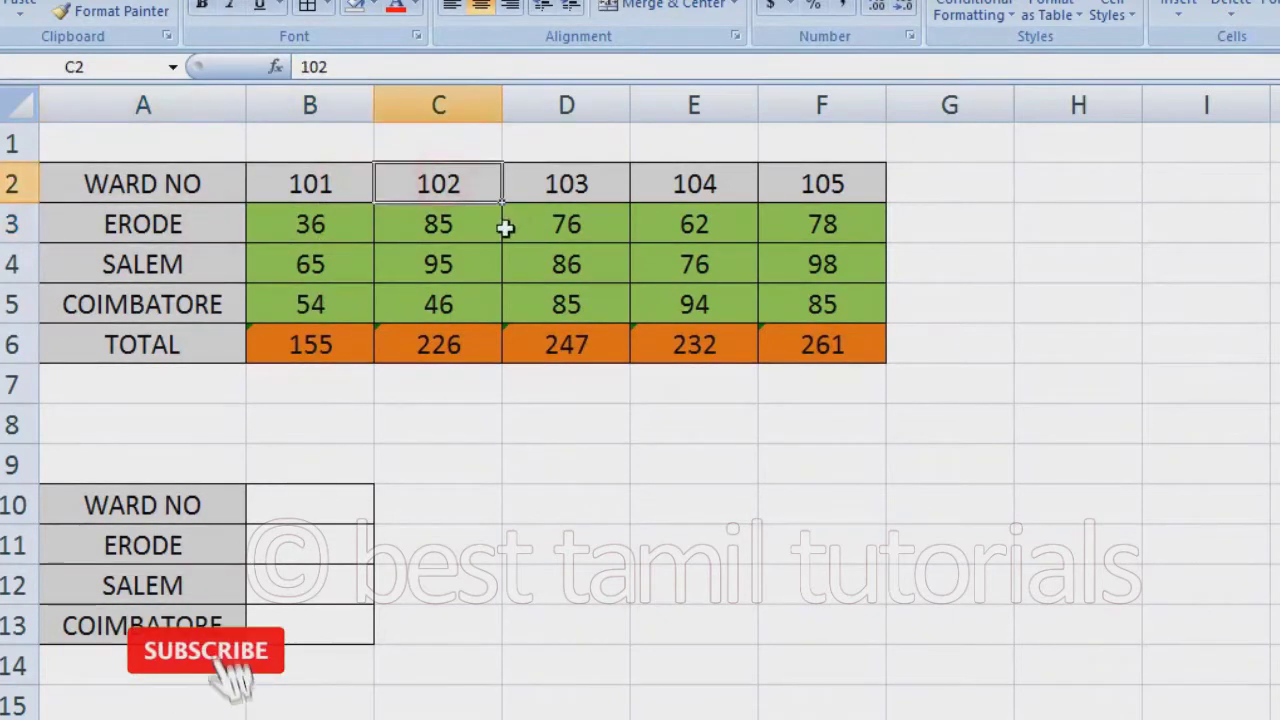
click(459, 230)
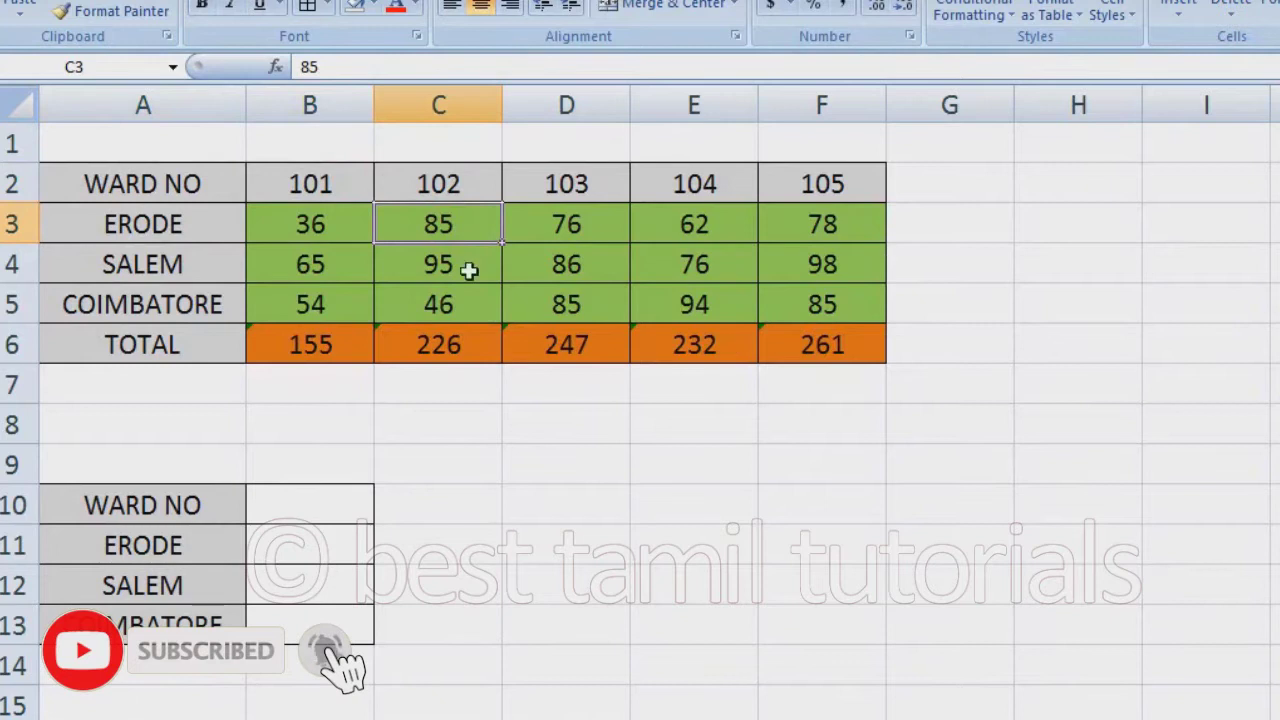
Step: Review the SALEM and COIMBATORE counts across wards 101–105
click(195, 264)
click(327, 263)
click(445, 260)
click(566, 263)
click(694, 263)
click(822, 263)
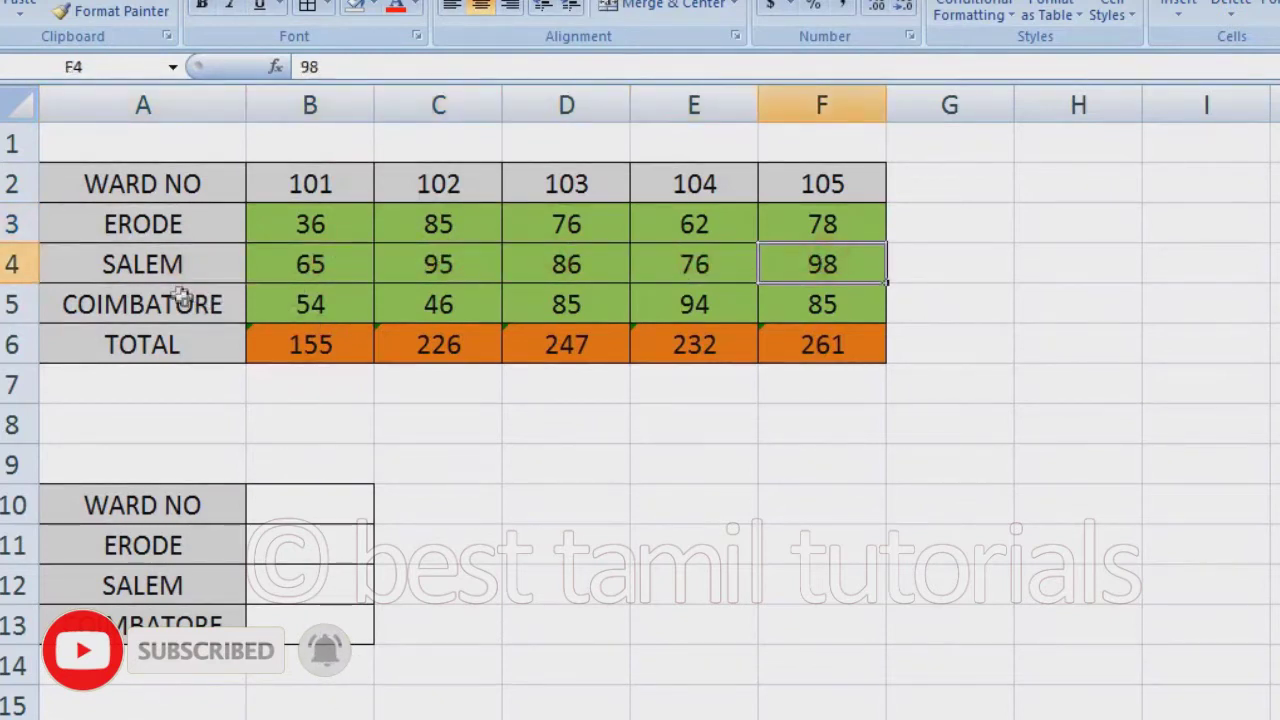
click(310, 302)
click(484, 300)
click(609, 300)
click(743, 300)
click(822, 303)
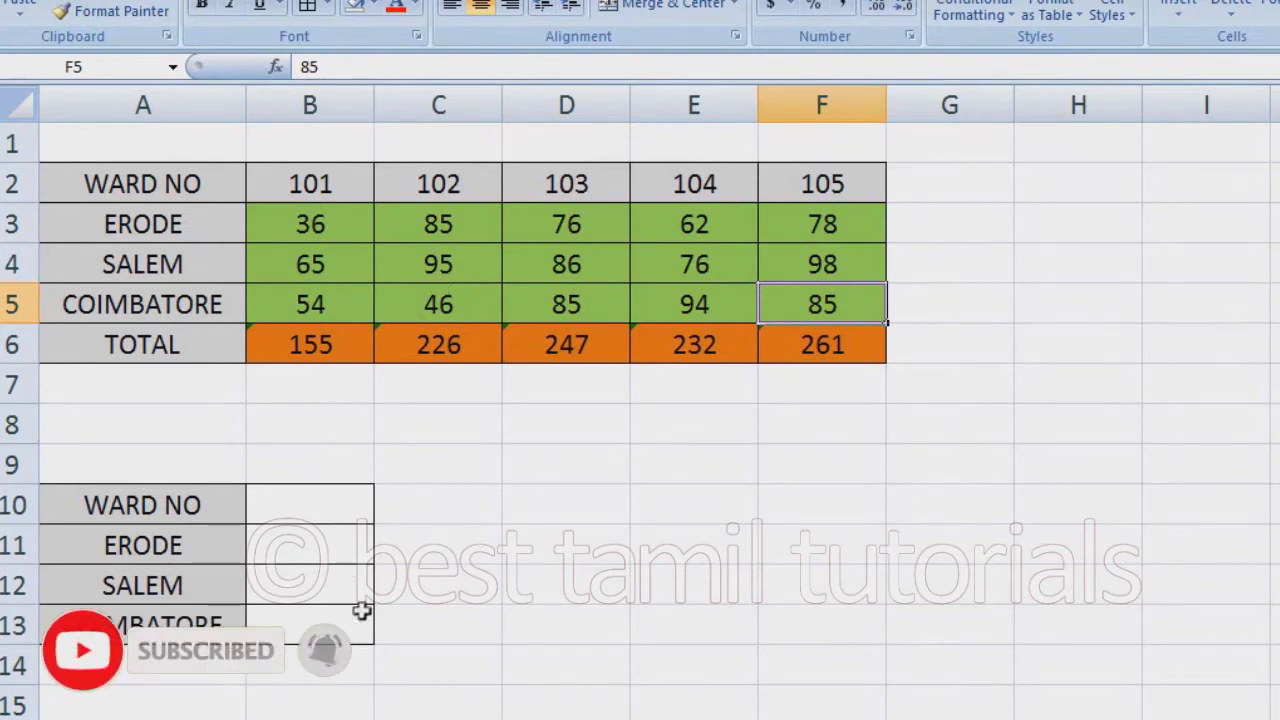
Step: Enter ward number 101 in B10
click(314, 513)
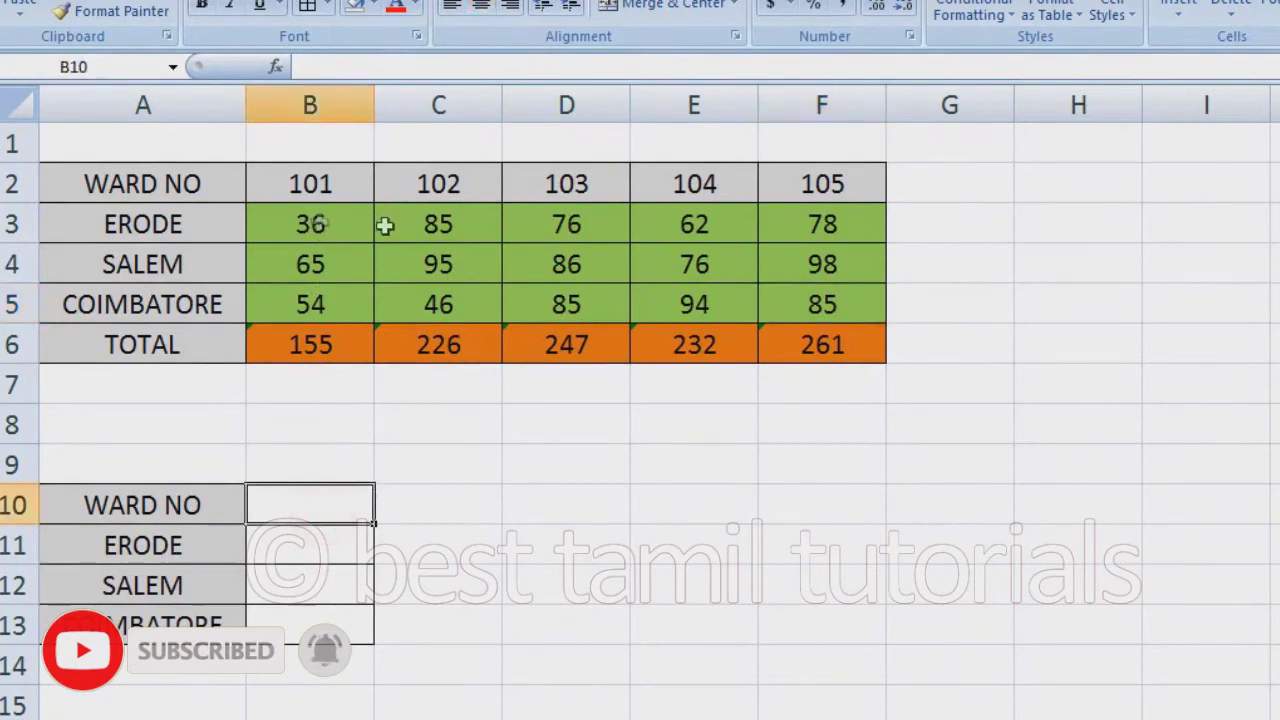
text(101)
key(Return)
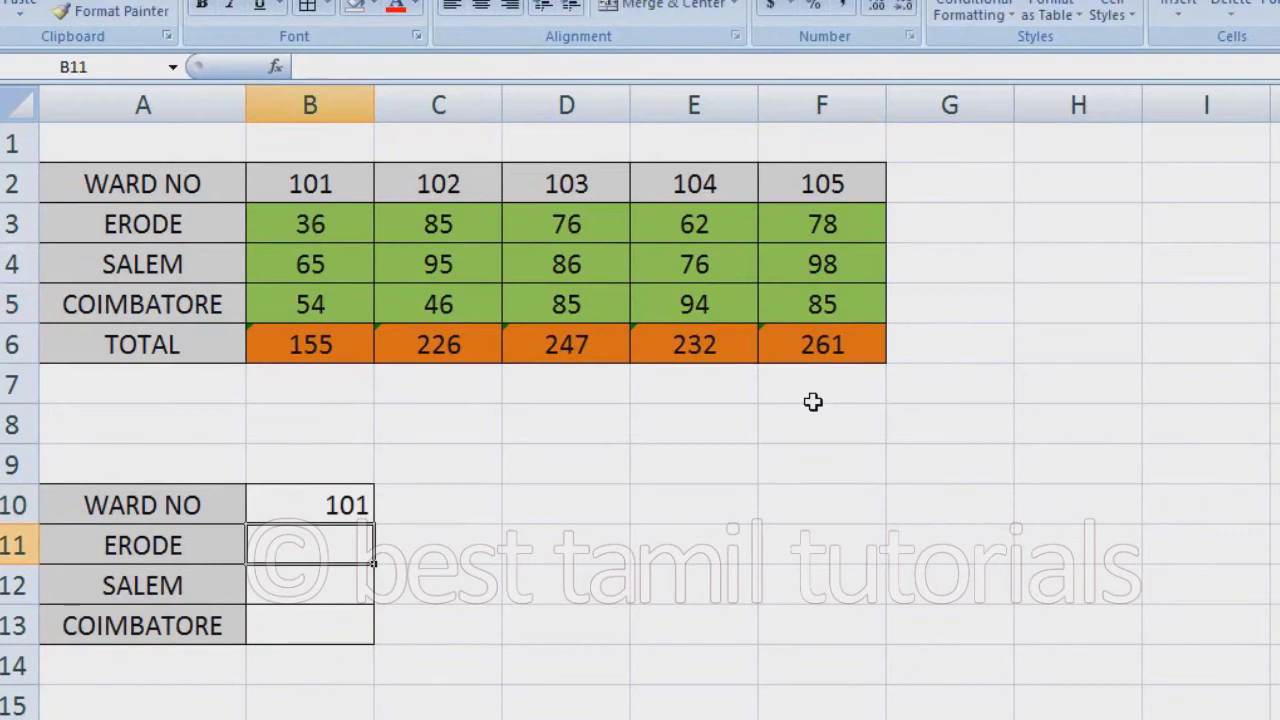
Step: Start =HLOOKUP( in B11 with B10 as the lookup value and B2:F5 as the table
text(=)
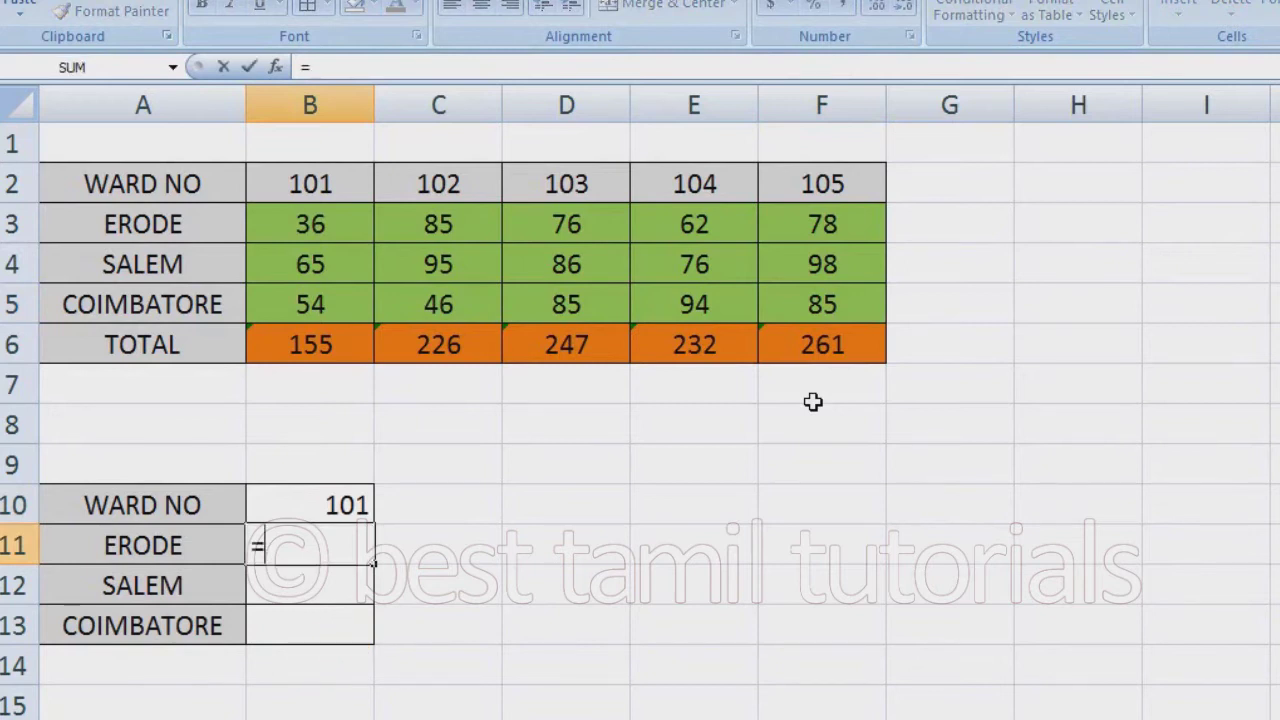
text(HLOOK)
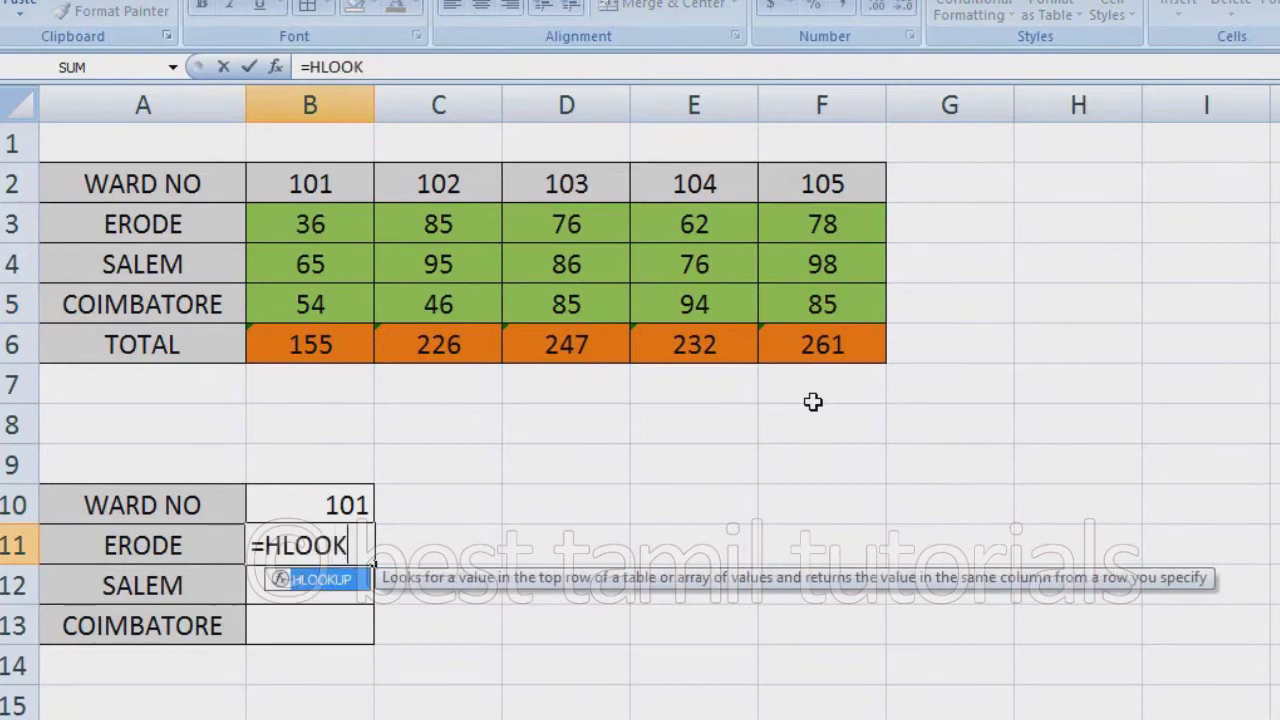
text(UP()
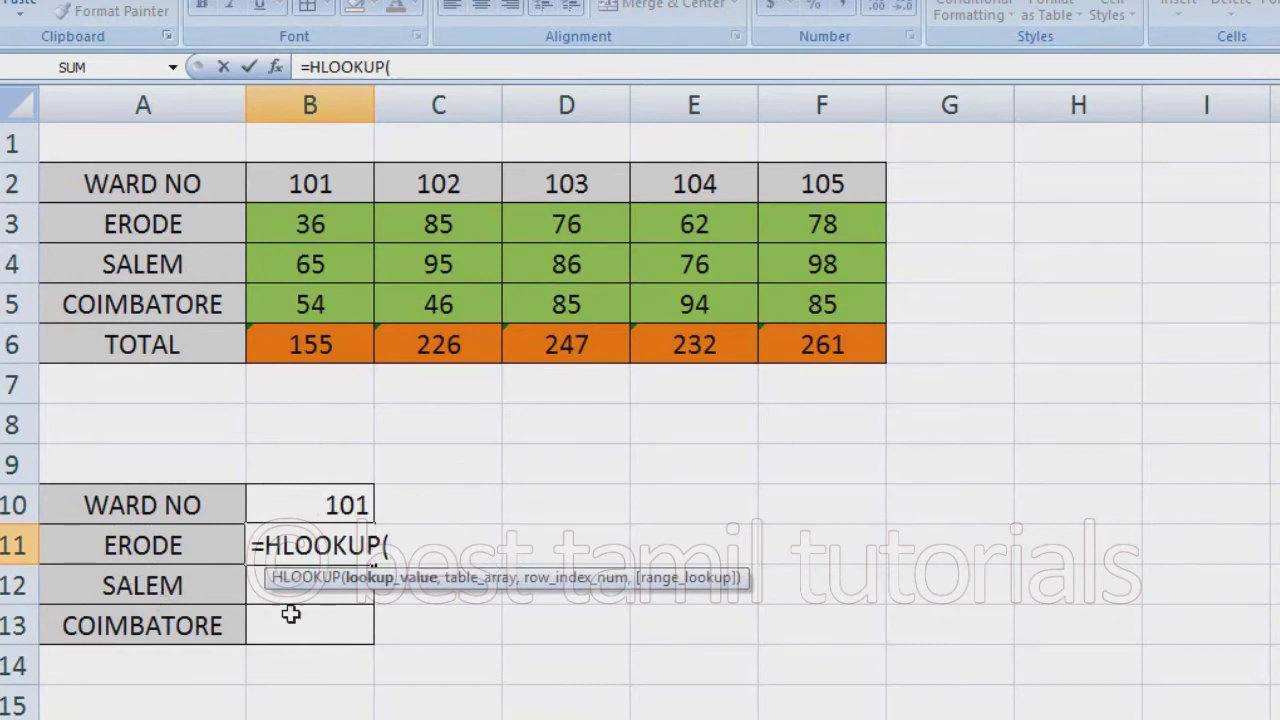
click(323, 506)
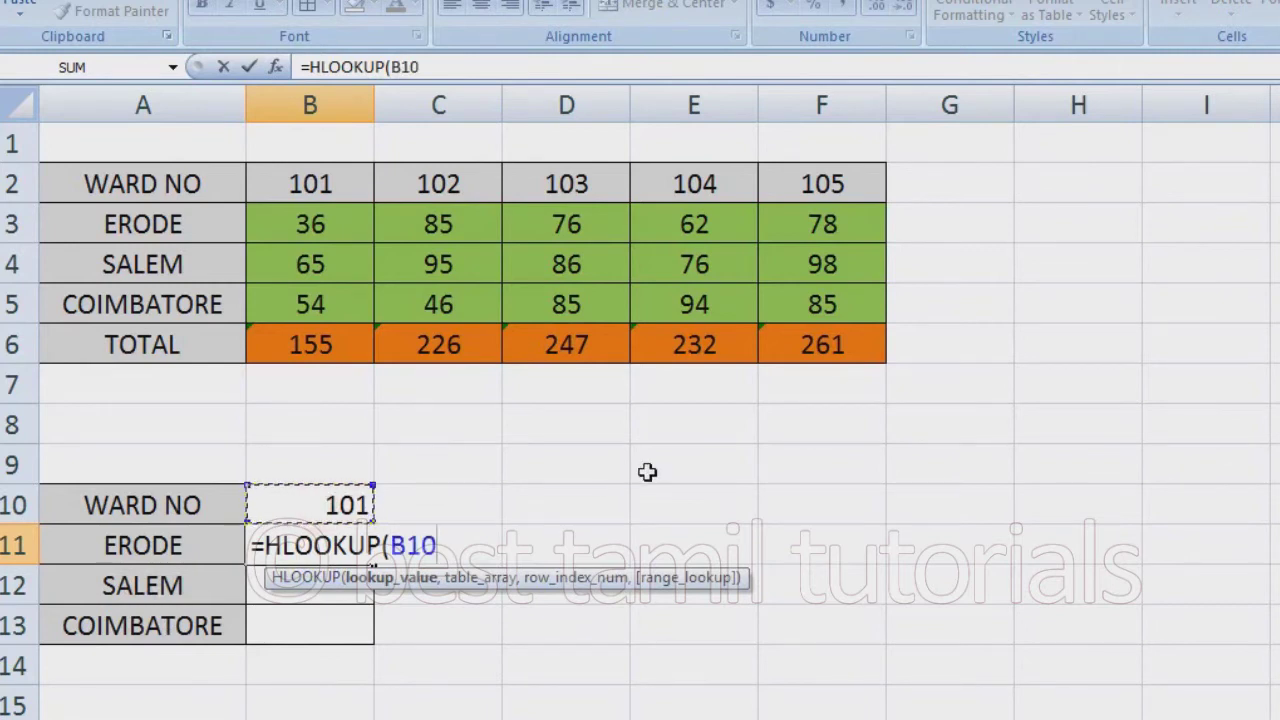
text(,)
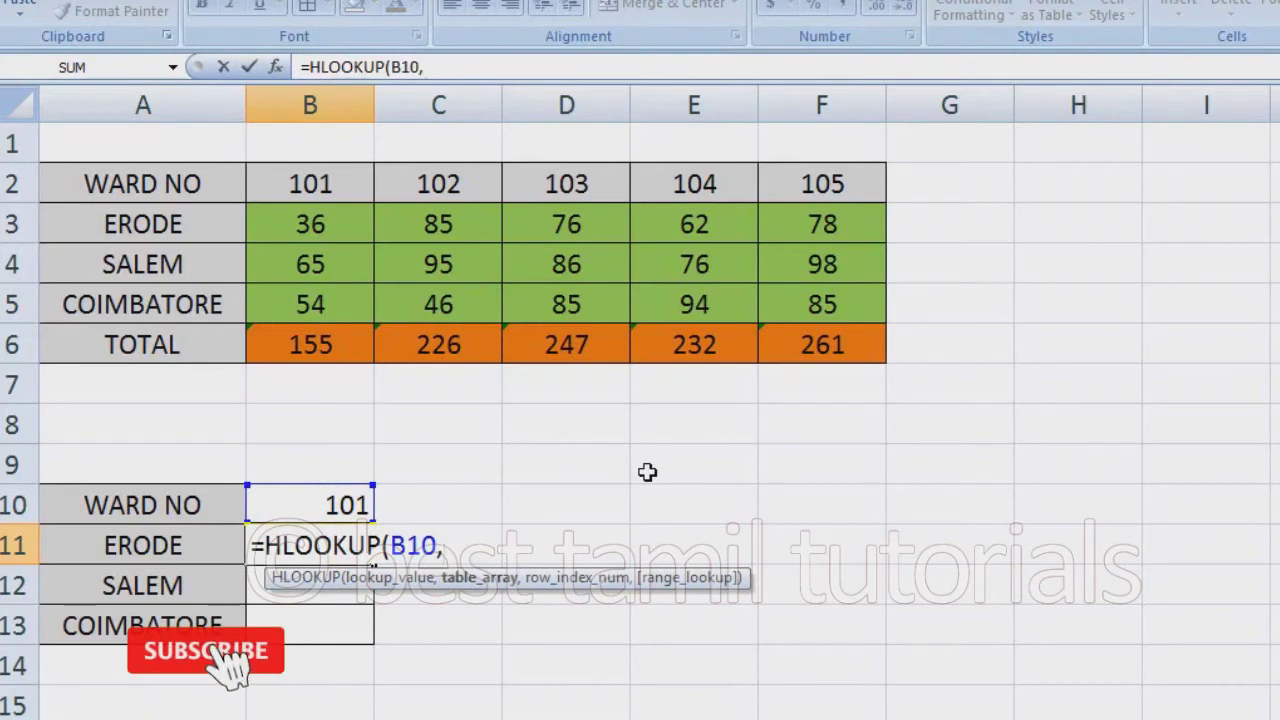
drag(318, 193, 816, 303)
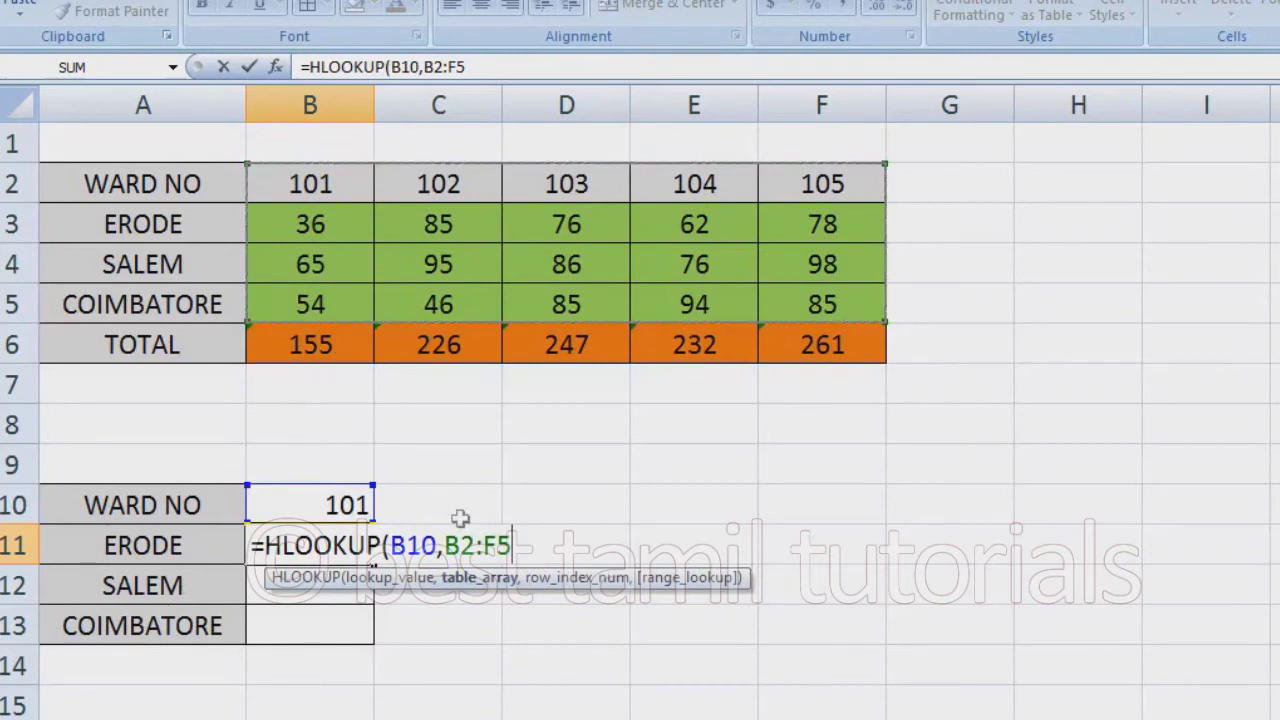
Step: Complete B11 as =HLOOKUP(B10,B2:F5,2,FLASE) and commit it, giving #NAME?
text(,)
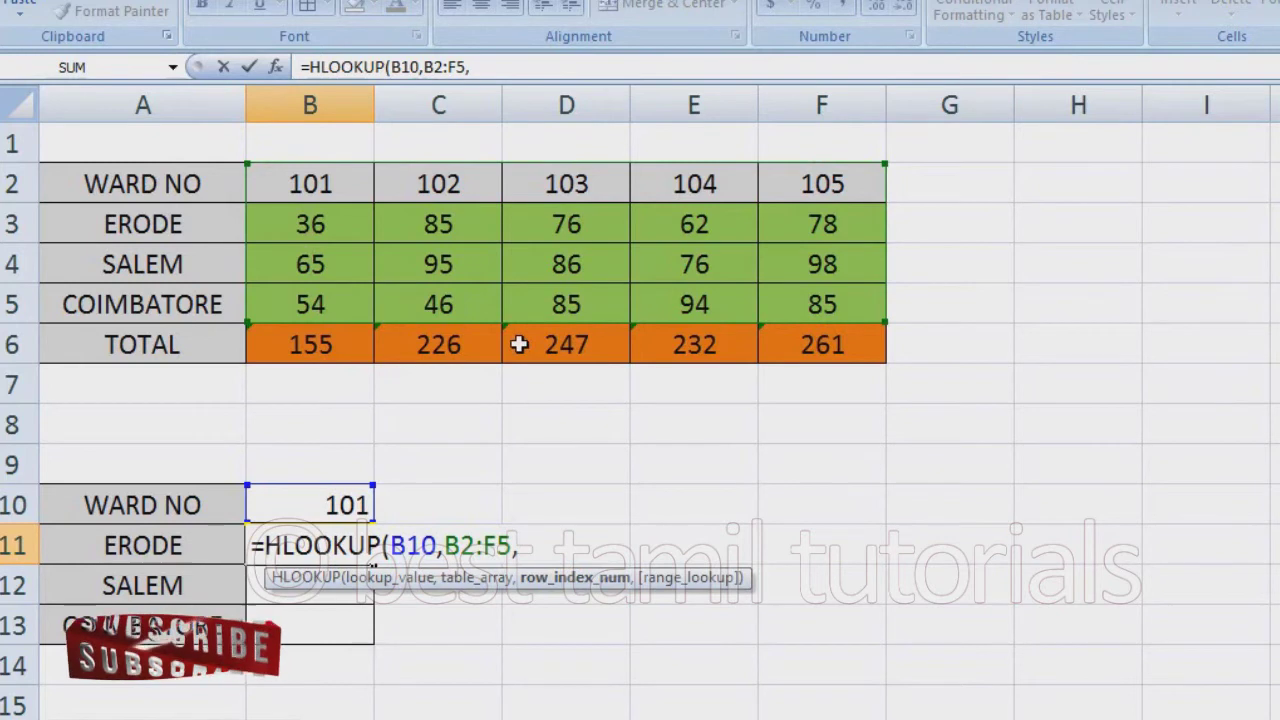
text(2,)
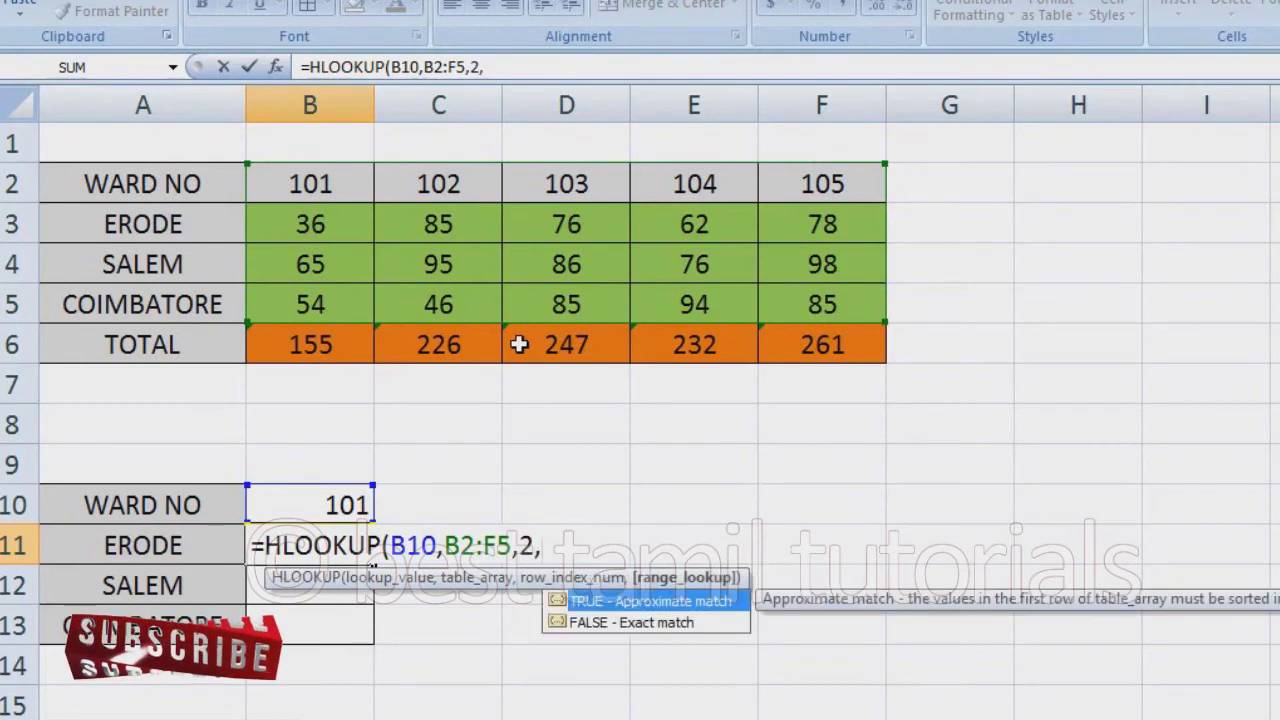
text(F)
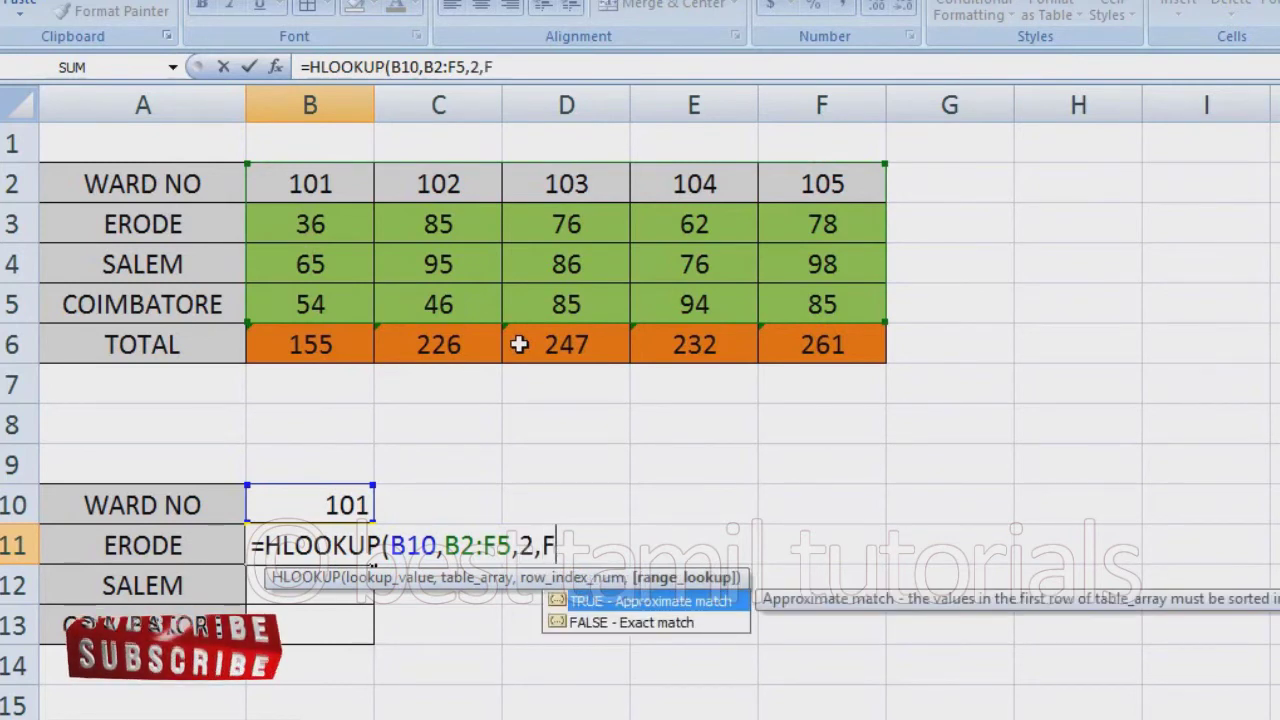
text(LASE))
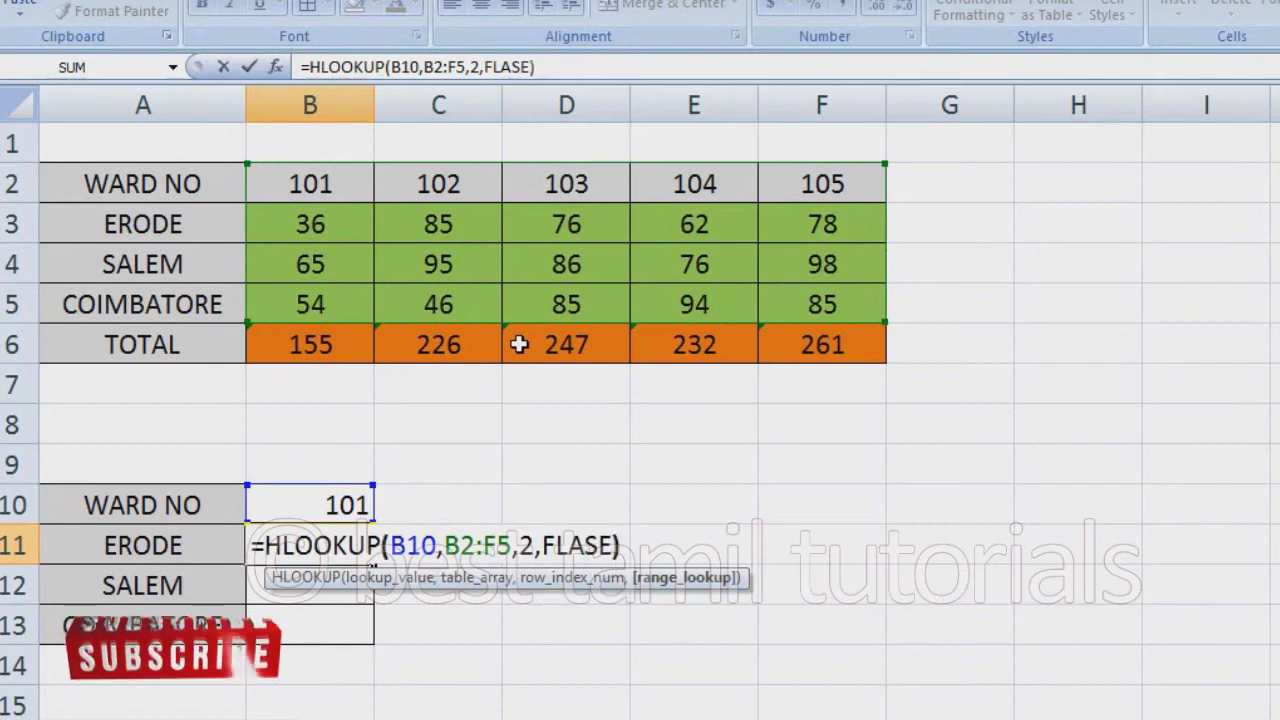
key(Return)
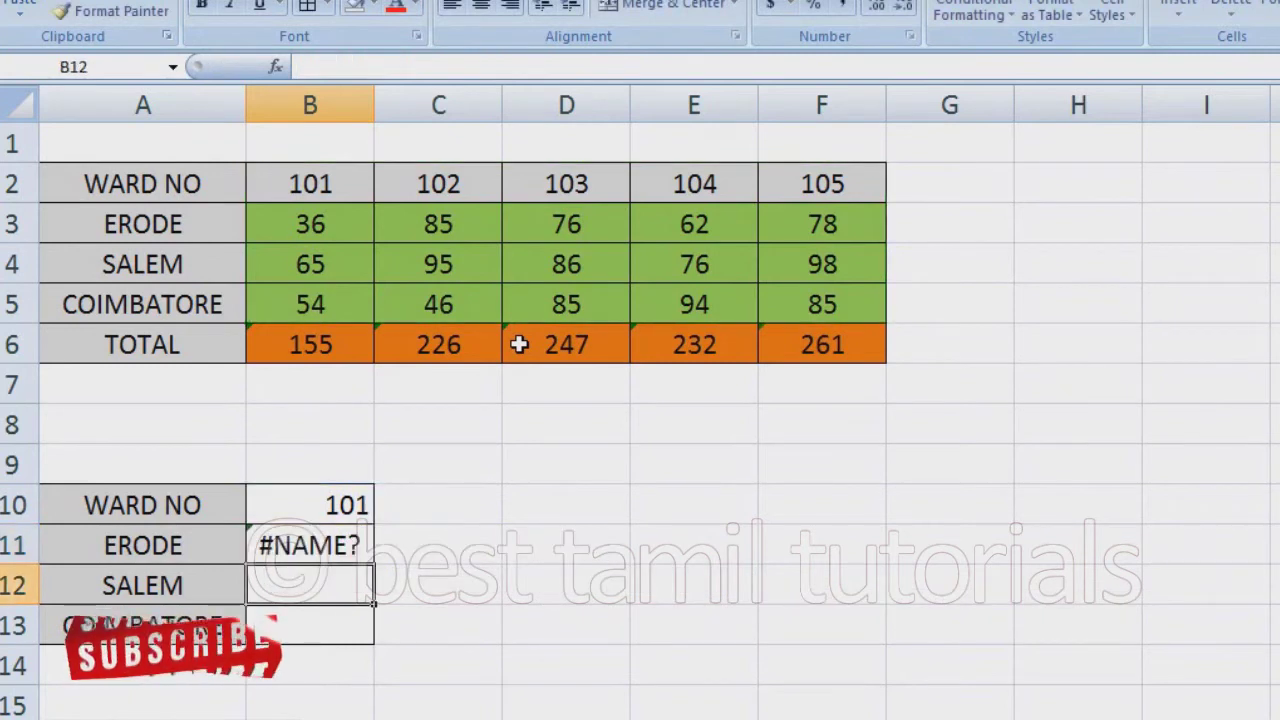
Step: Correct FLASE to FALSE in B11's formula so it returns 36
key(Up)
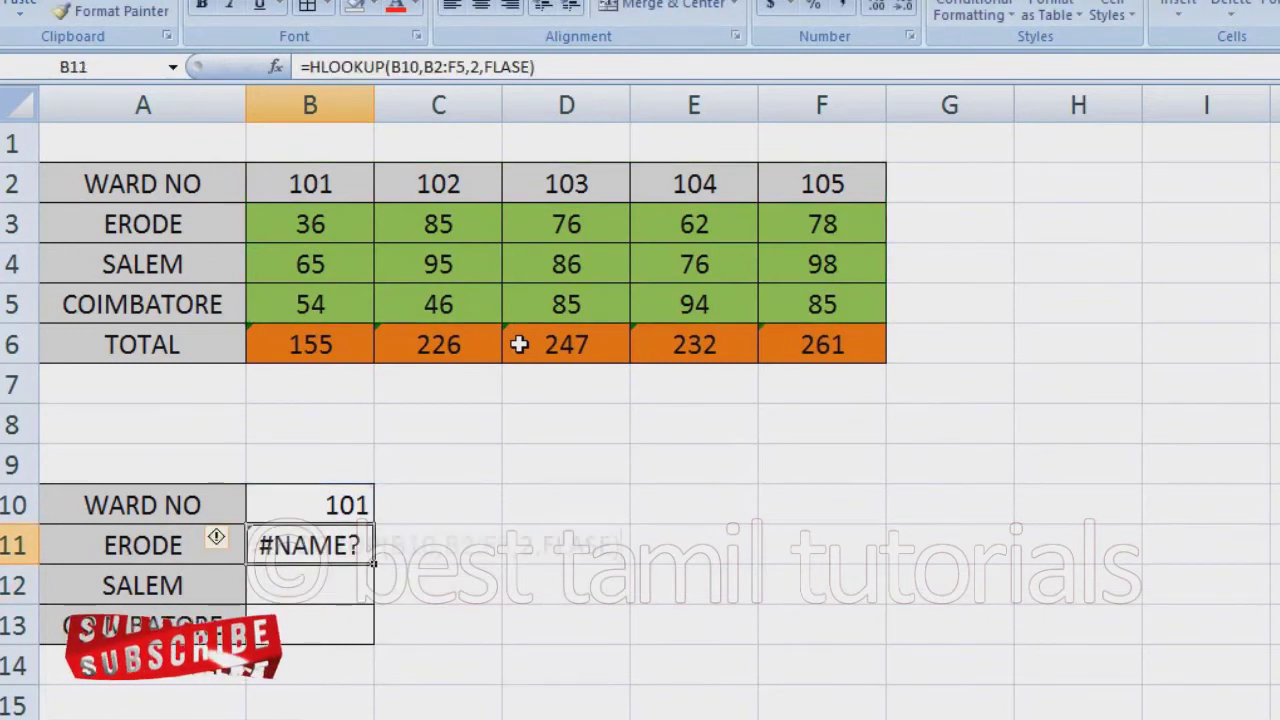
key(F2)
key(Left)
key(Left)
key(Left)
key(BackSpace)
key(BackSpace)
text(AL)
key(Return)
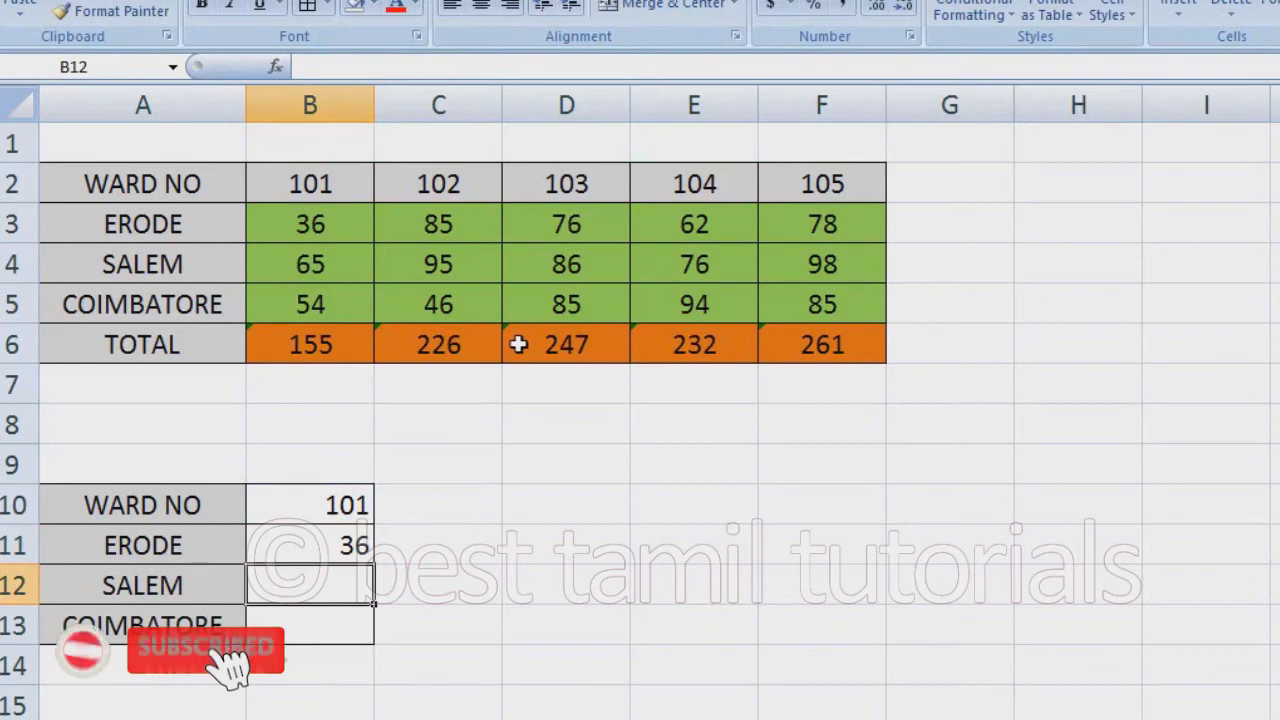
Step: Fill B11's lookup down to B13, showing 65 for SALEM and 54 for COIMBATORE
click(358, 548)
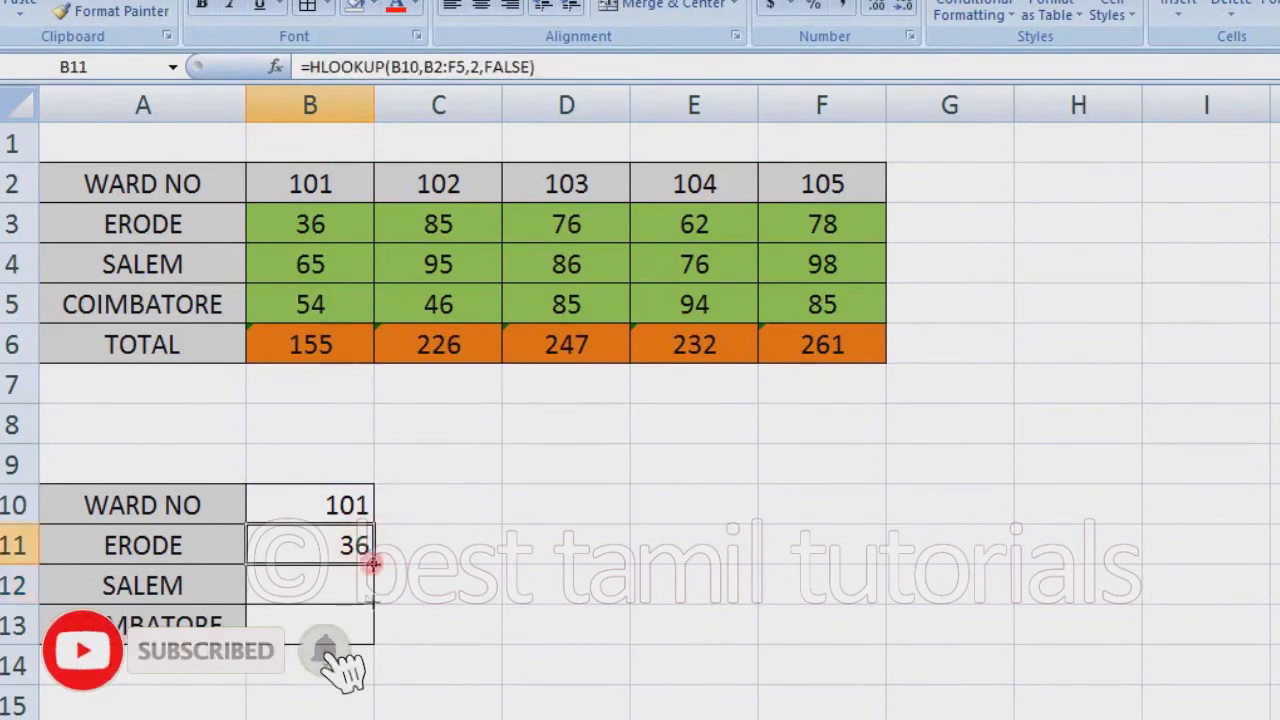
drag(372, 562, 372, 640)
click(537, 582)
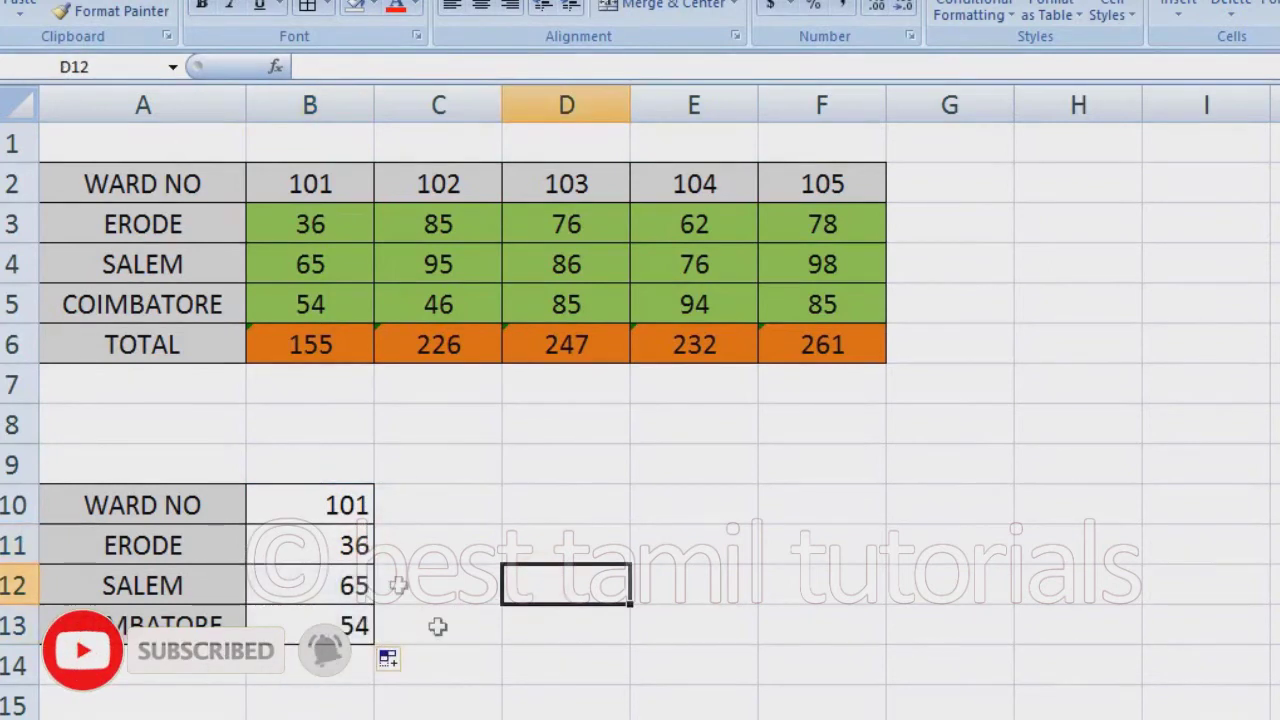
click(316, 506)
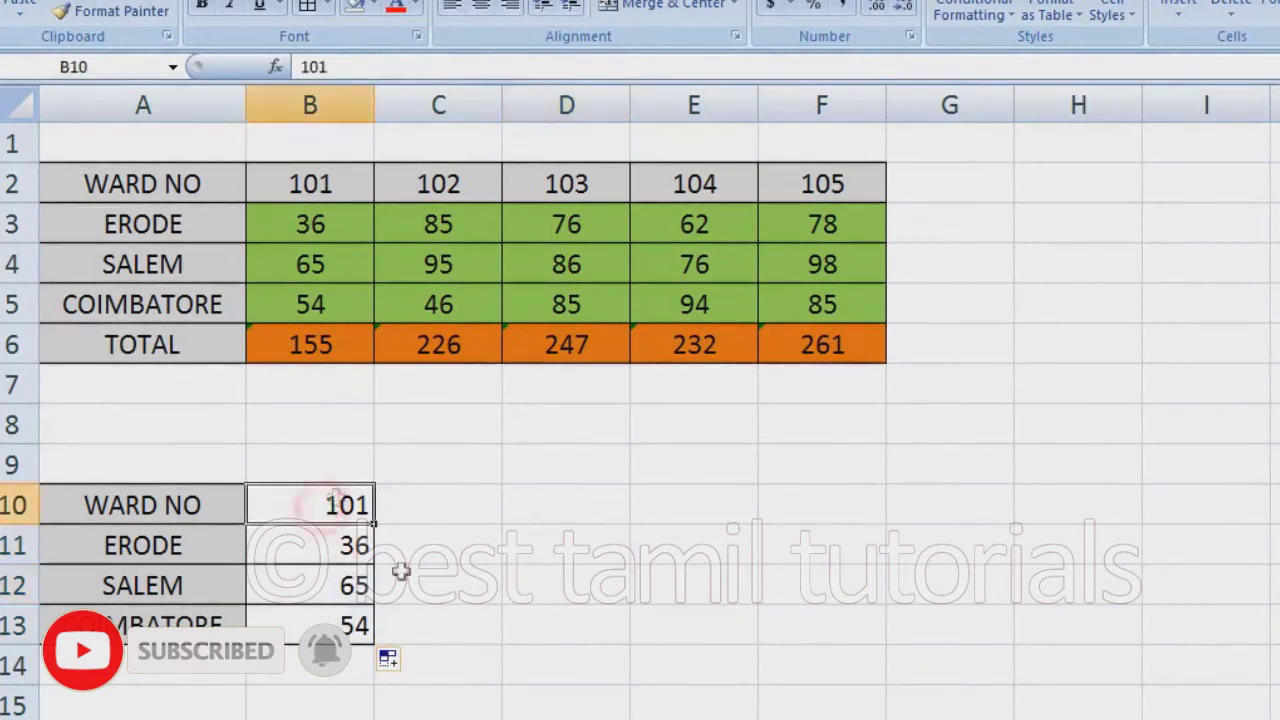
Step: Compare 36, 65 and 54 with ward 101's table values, then enter ward 102 in B10
click(343, 238)
click(352, 268)
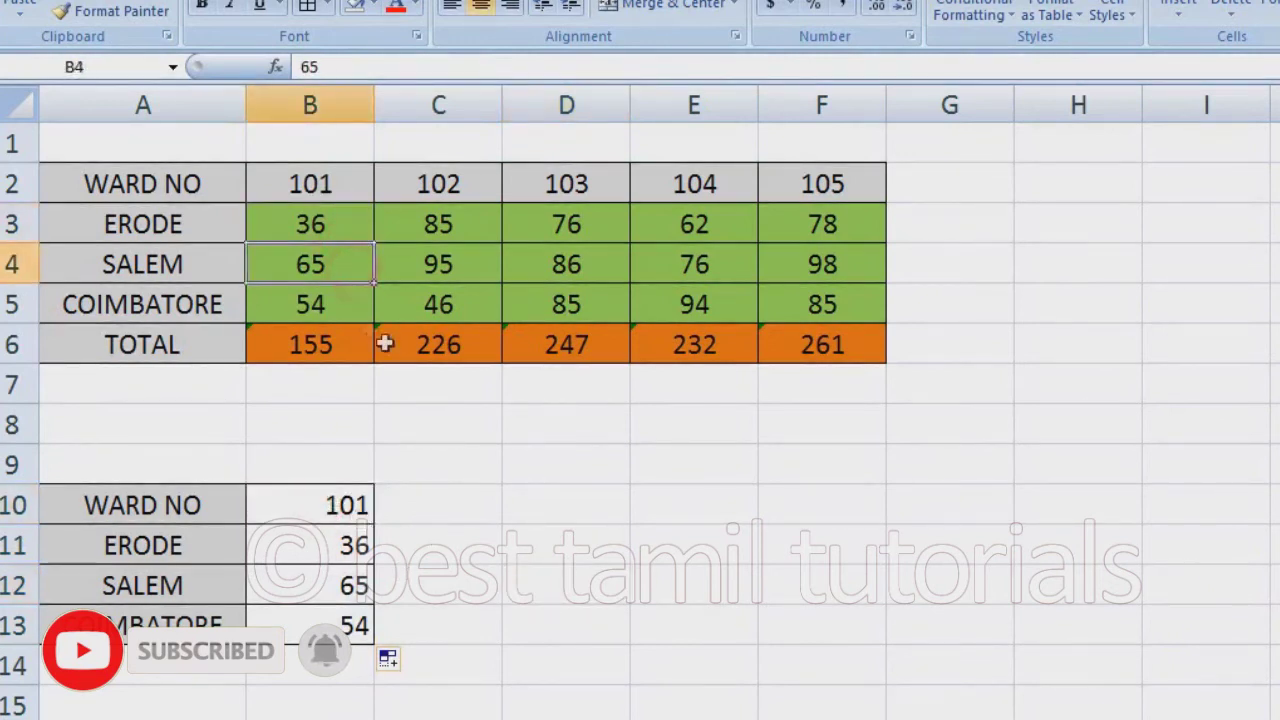
click(347, 304)
click(307, 515)
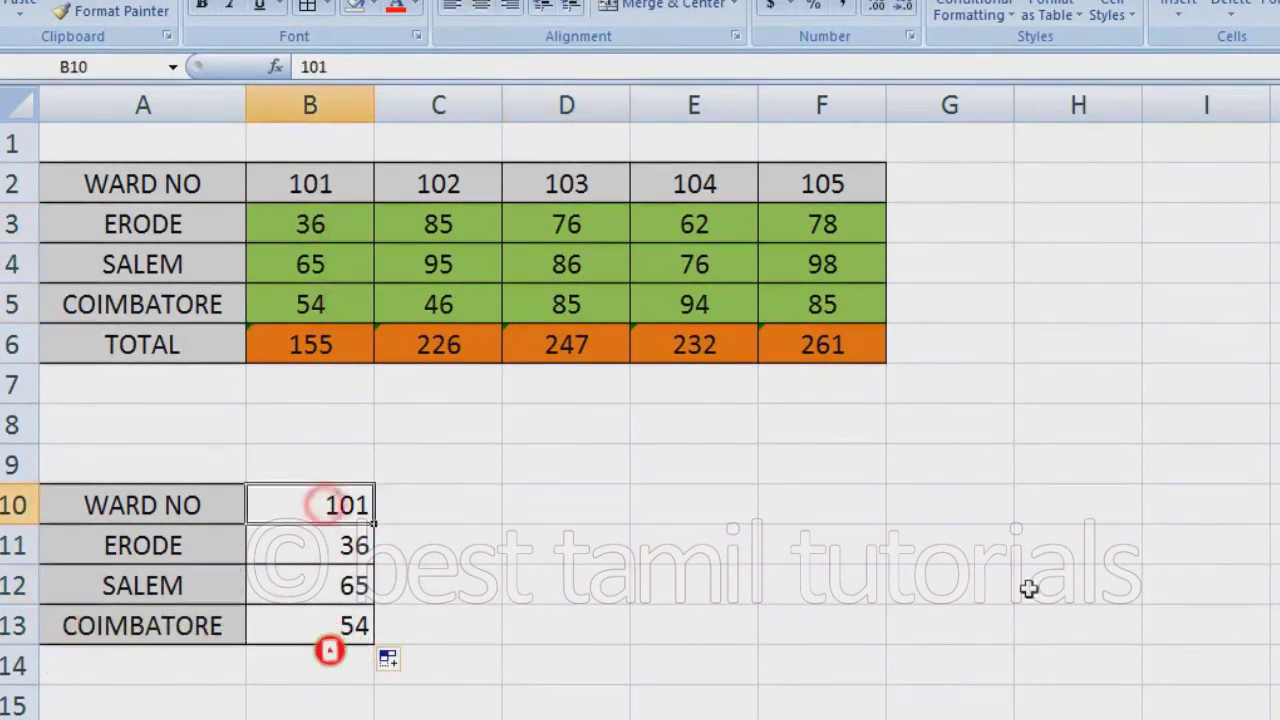
text(102)
key(Return)
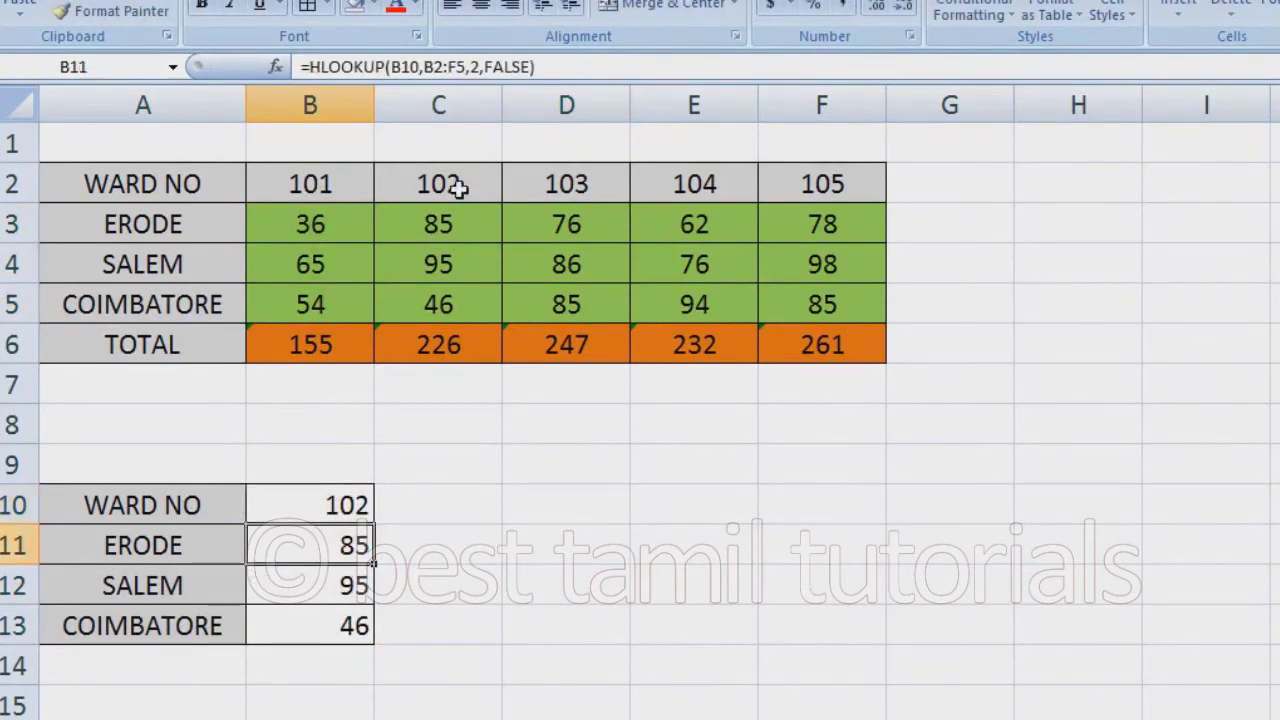
Step: Check the B12 and B13 formulas, then enter ward 104 in B10 for 62, 76 and 94
click(366, 590)
click(338, 630)
click(563, 543)
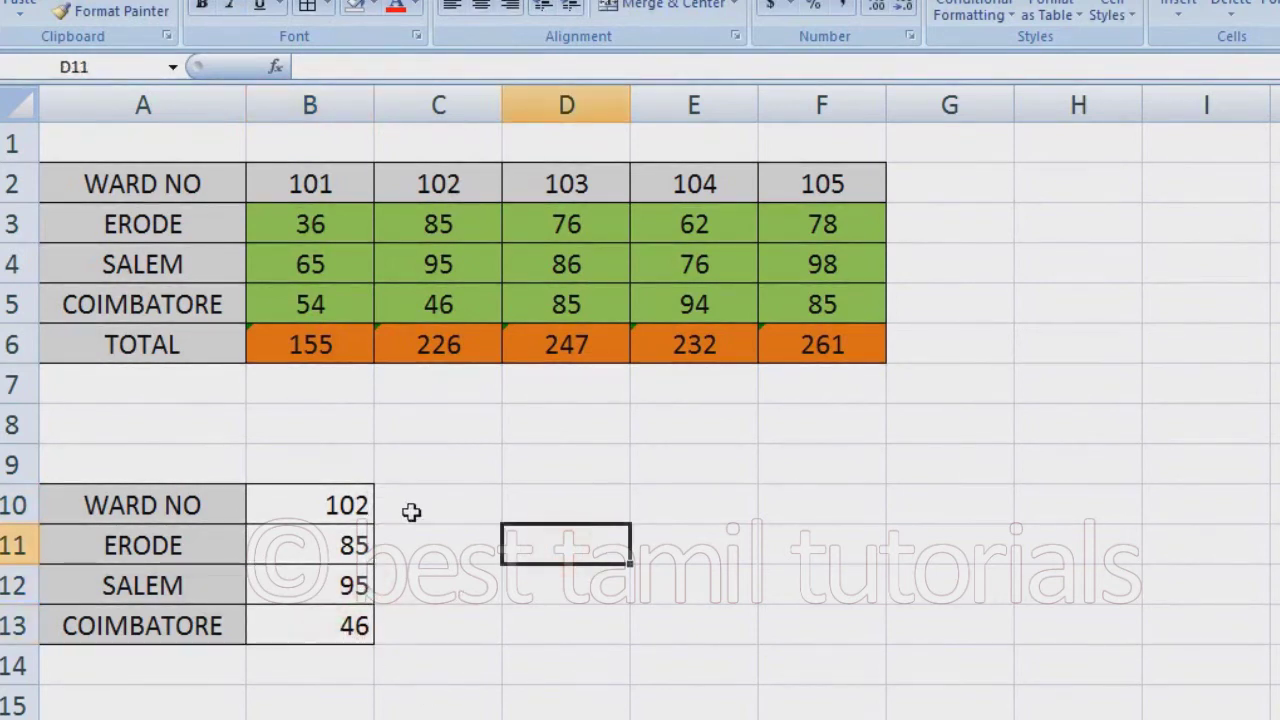
click(362, 503)
text(104)
key(Return)
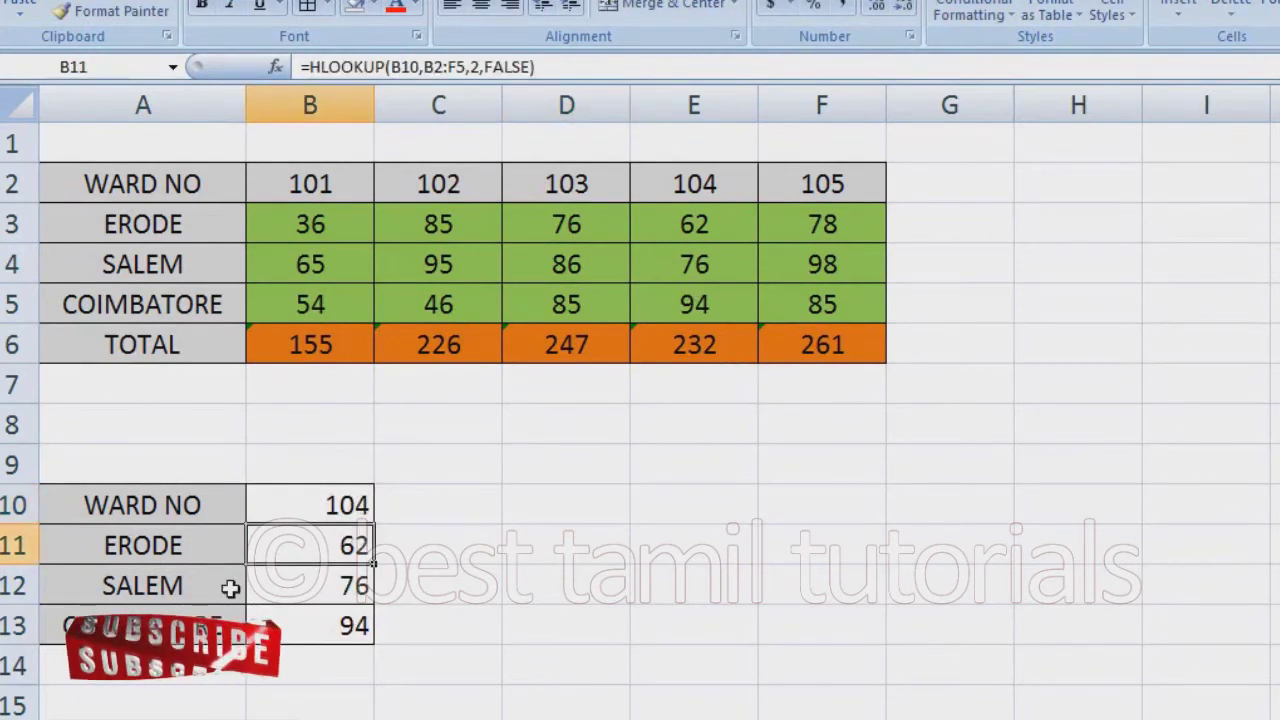
click(443, 585)
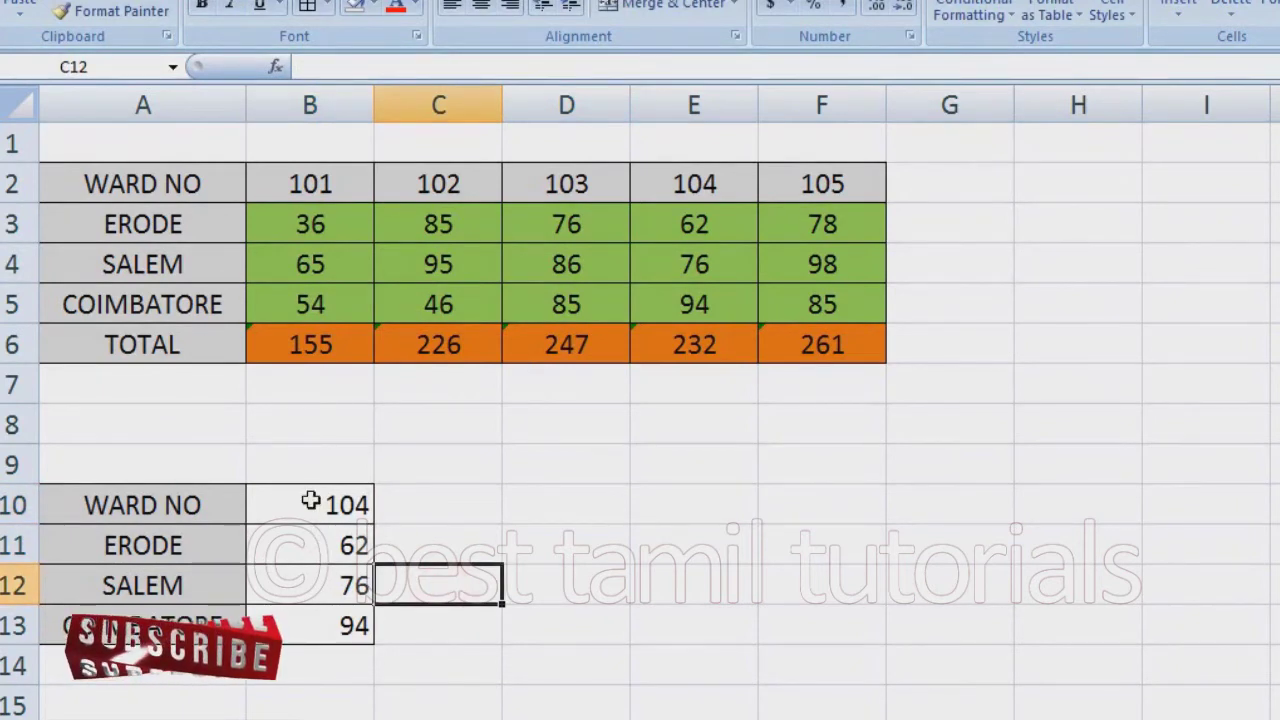
click(268, 505)
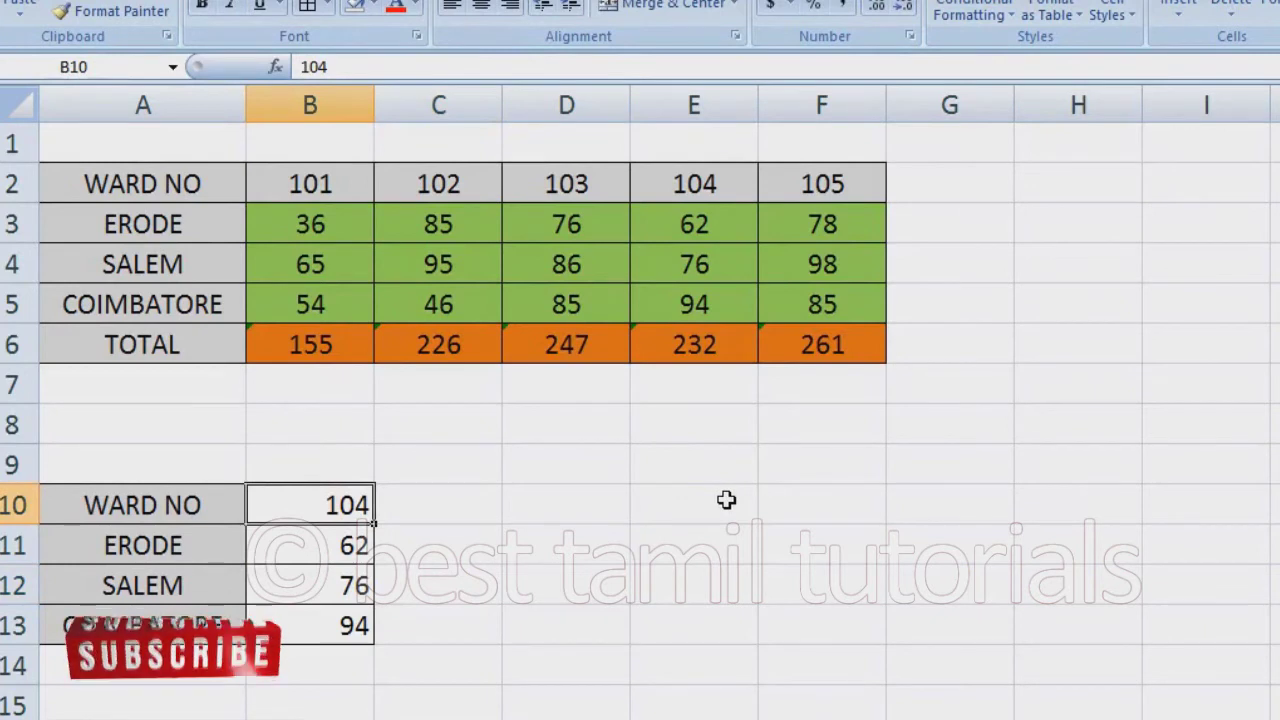
Step: Enter missing ward 106 in B10 so the B11:B13 lookups return #N/A
text(106)
key(Return)
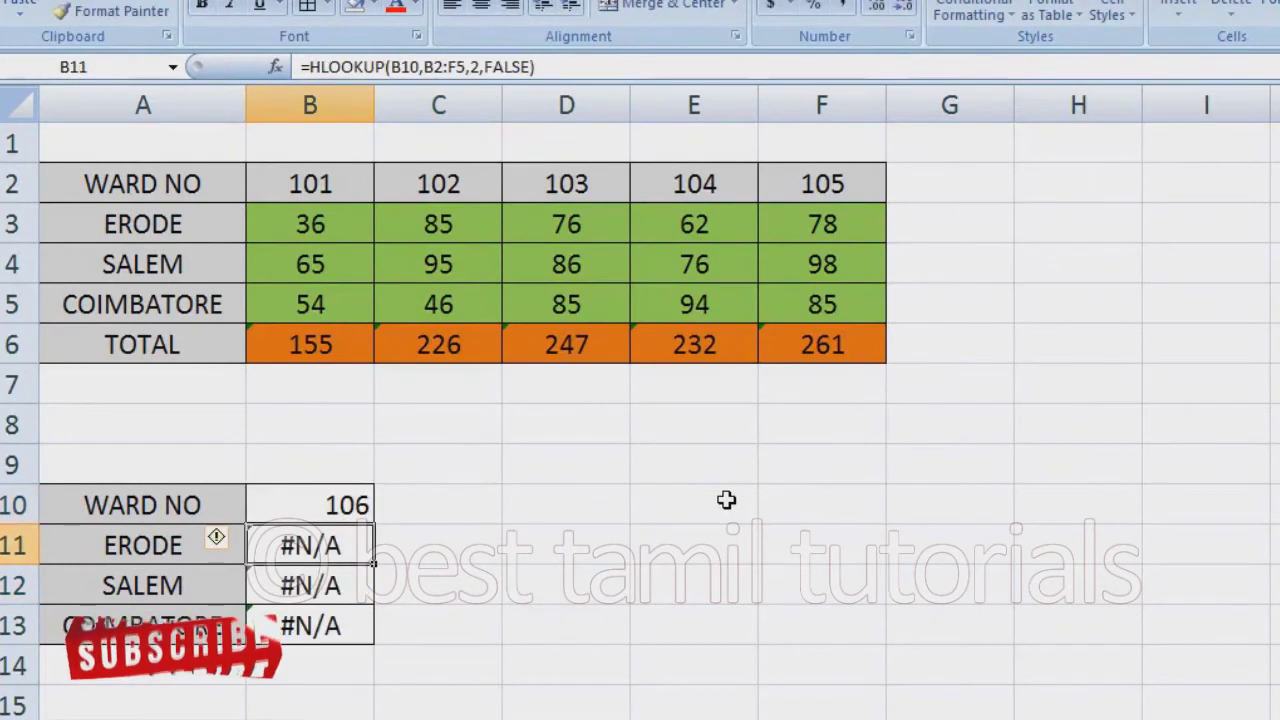
key(Up)
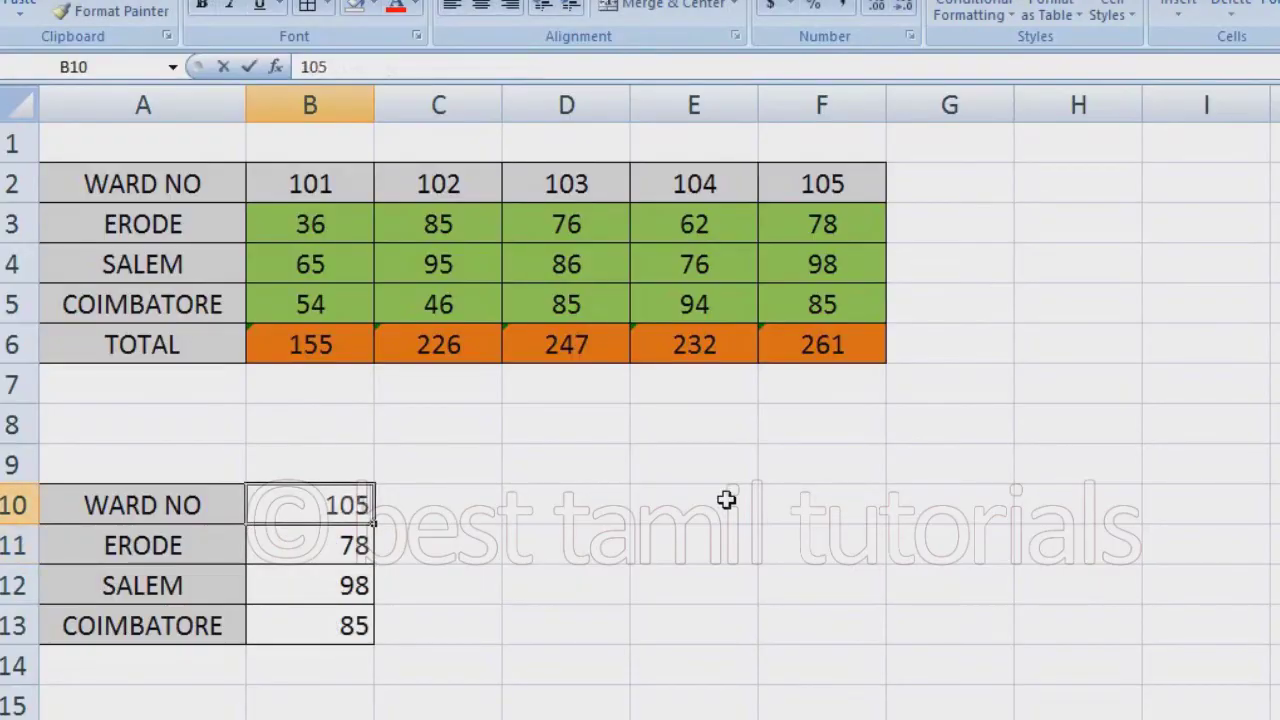
text(106)
key(Return)
key(F2)
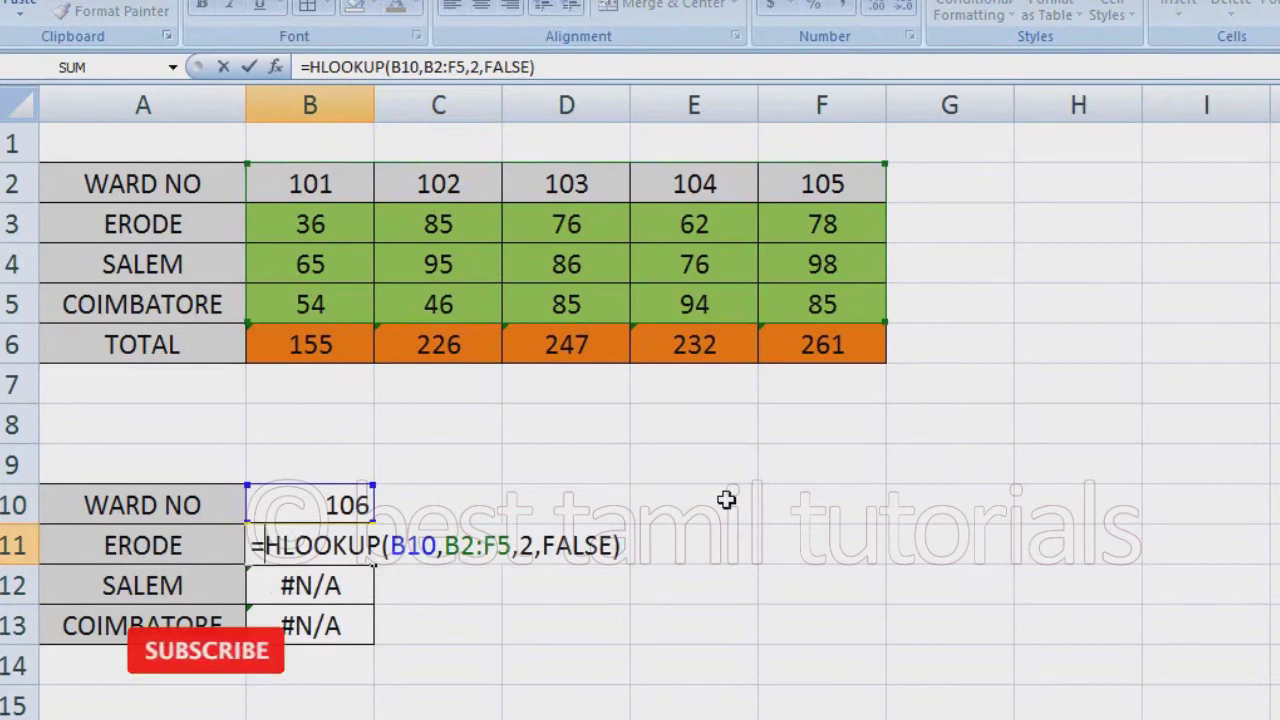
Step: Rewrite B11 as =IFERROR(HLOOKUP(B10,B2:F5,2,FALSE),"NOT AVAILABLE") so it shows NOT AVAILABLE
text(IFERROR)
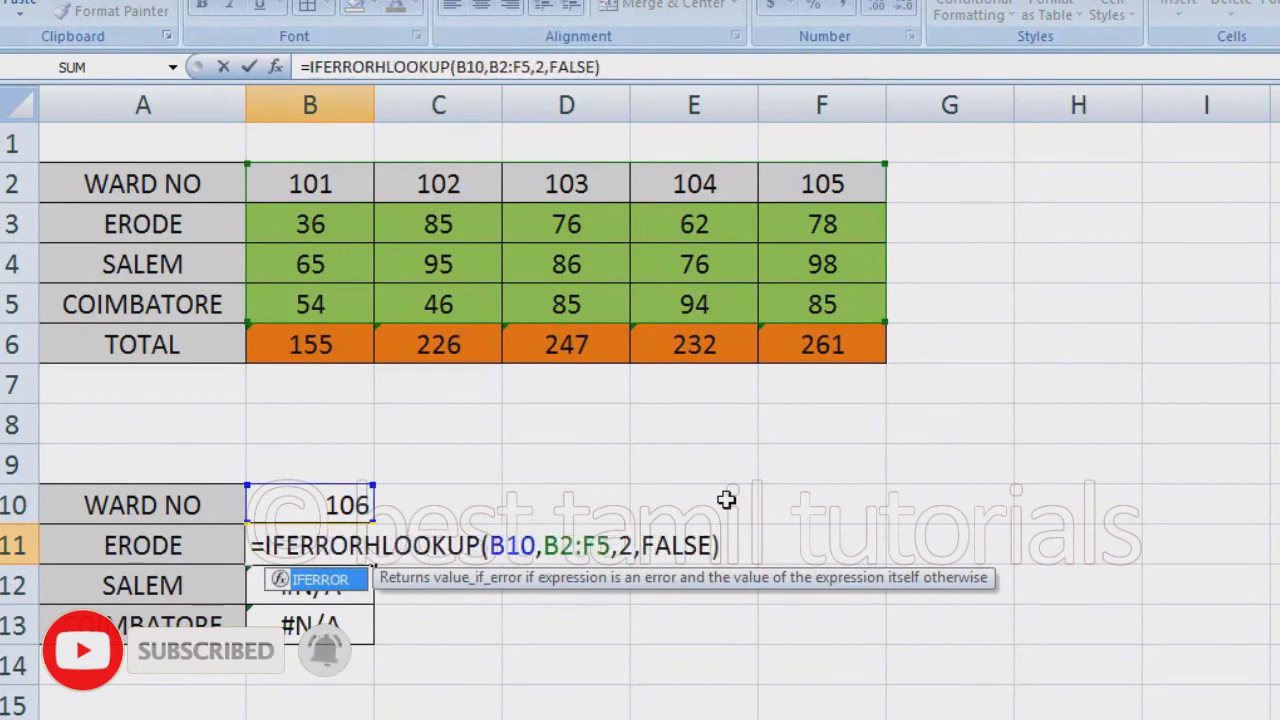
text(()
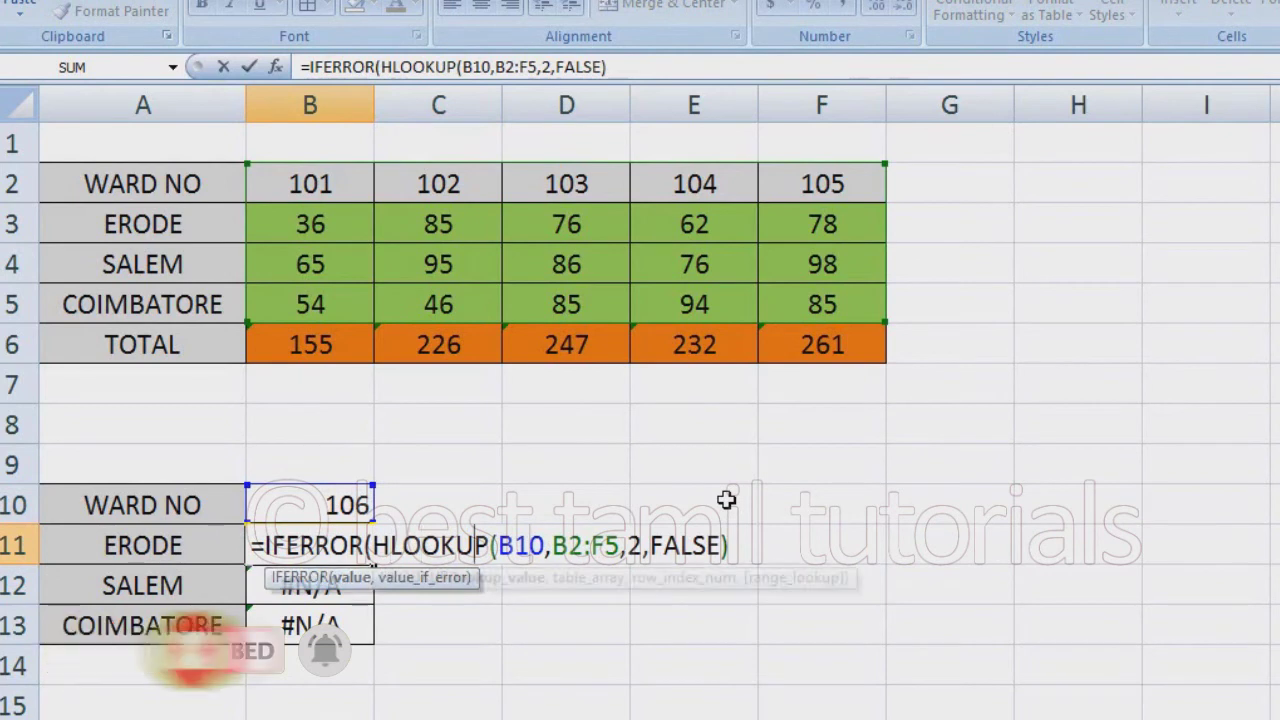
key(End)
text(,)
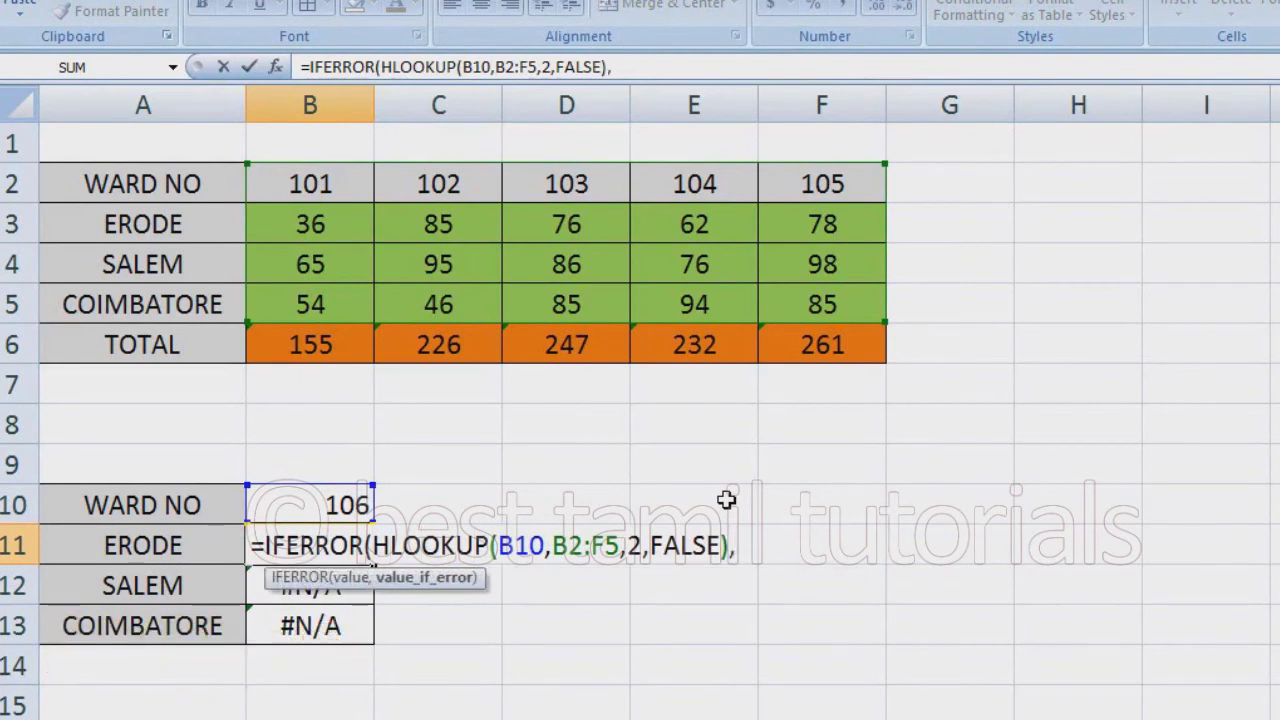
text("NOT AVA)
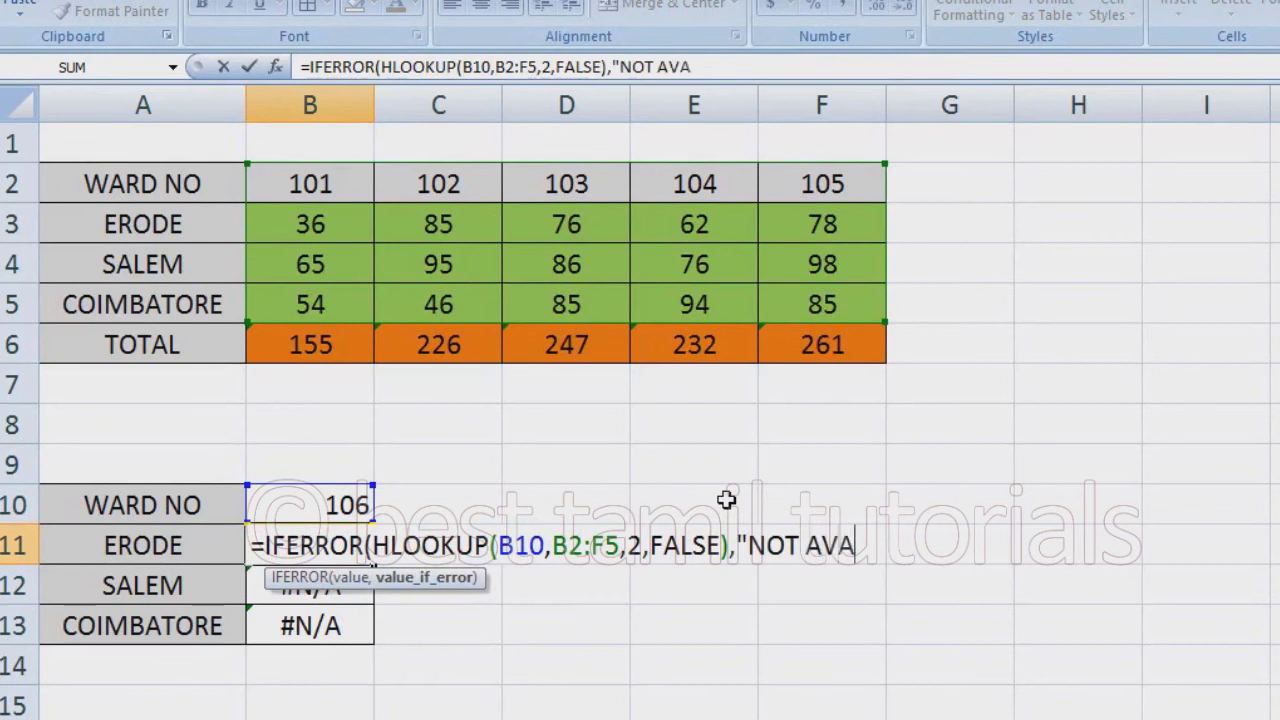
text(ILAVL)
key(BackSpace)
key(BackSpace)
text(BLE)
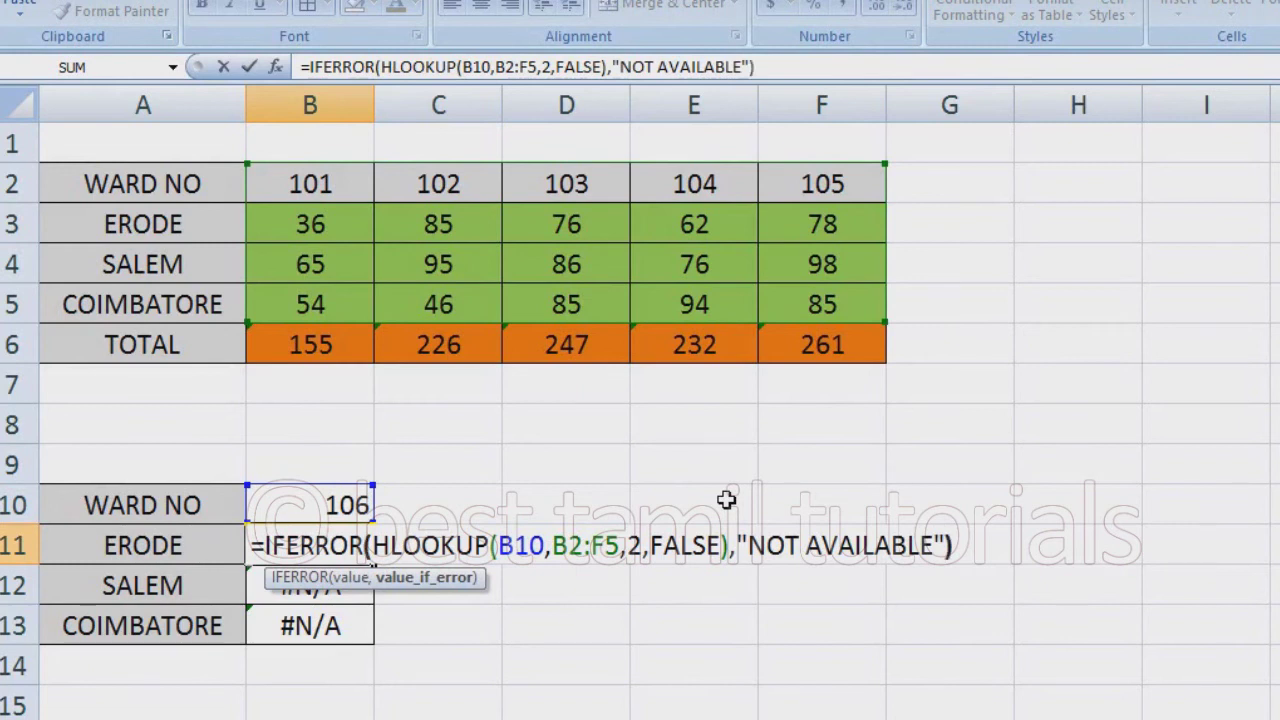
key(Return)
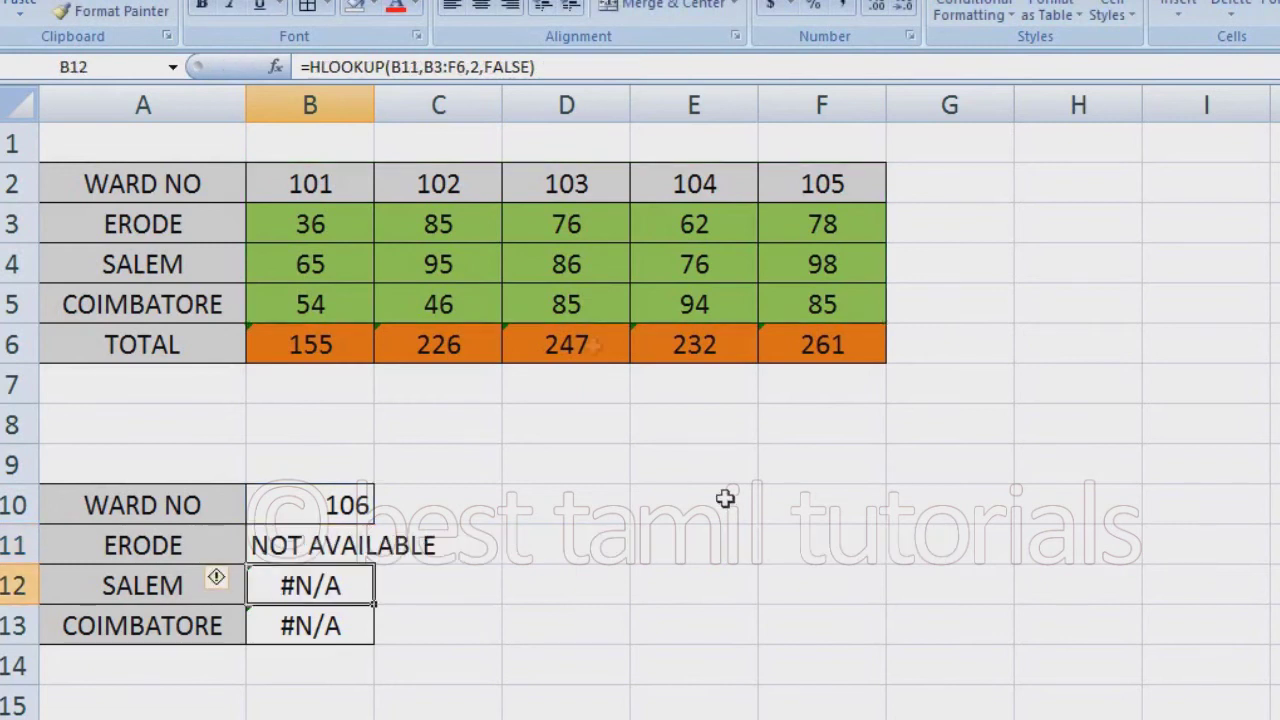
Step: Widen column B to fit NOT AVAILABLE and test valid ward 105 in B10
drag(374, 105, 457, 105)
click(432, 508)
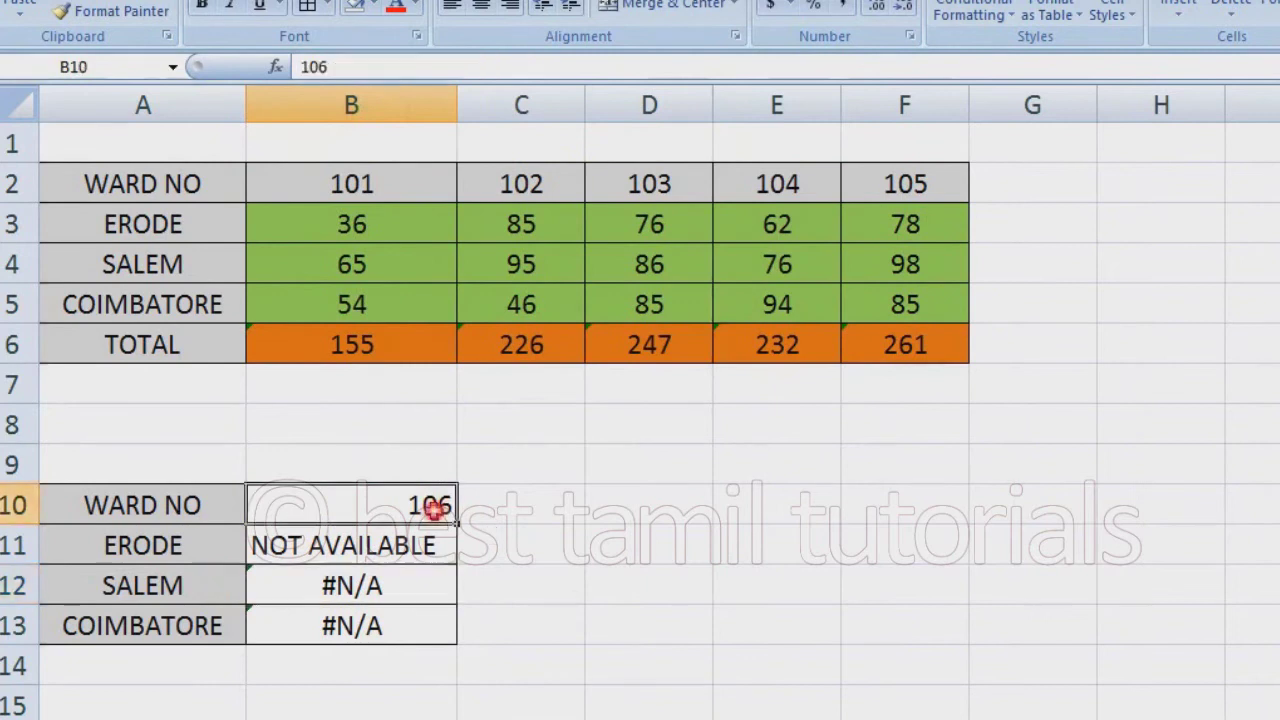
key(F2)
key(BackSpace)
text(5)
key(Return)
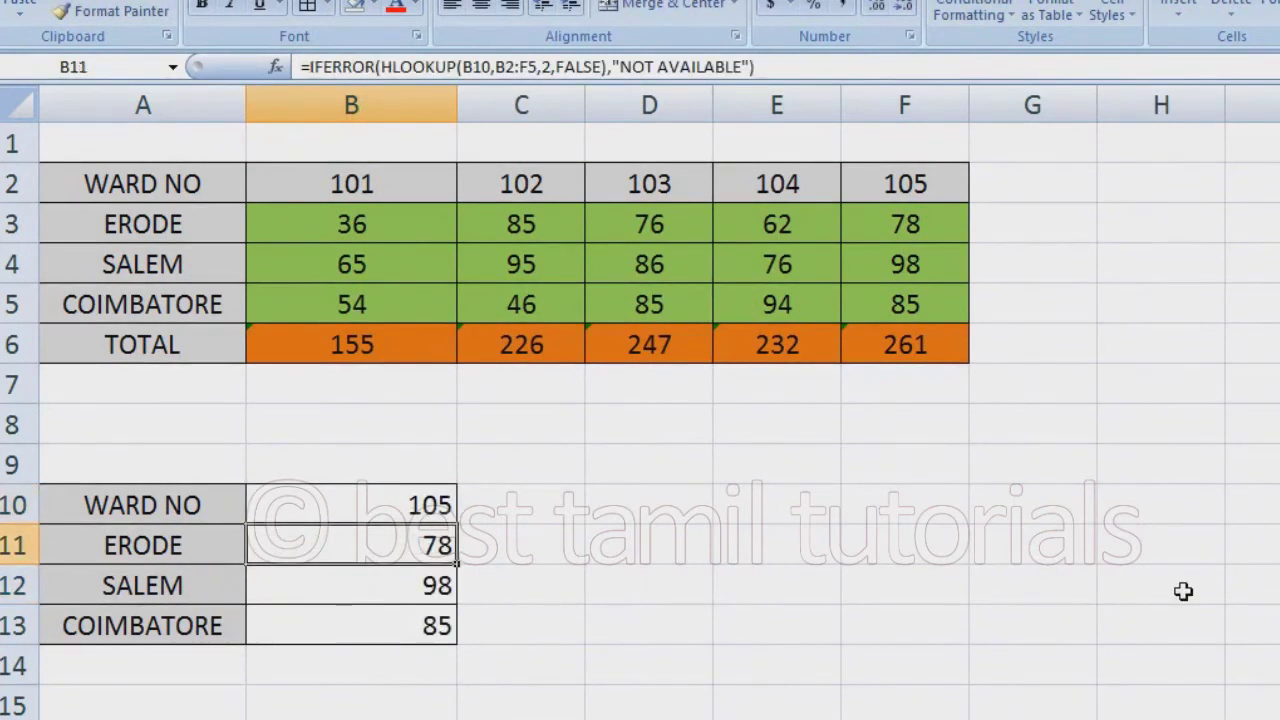
Step: Change B10 back to ward 106 to show the NOT AVAILABLE fallback
key(Up)
key(F2)
key(BackSpace)
text(6)
key(Return)
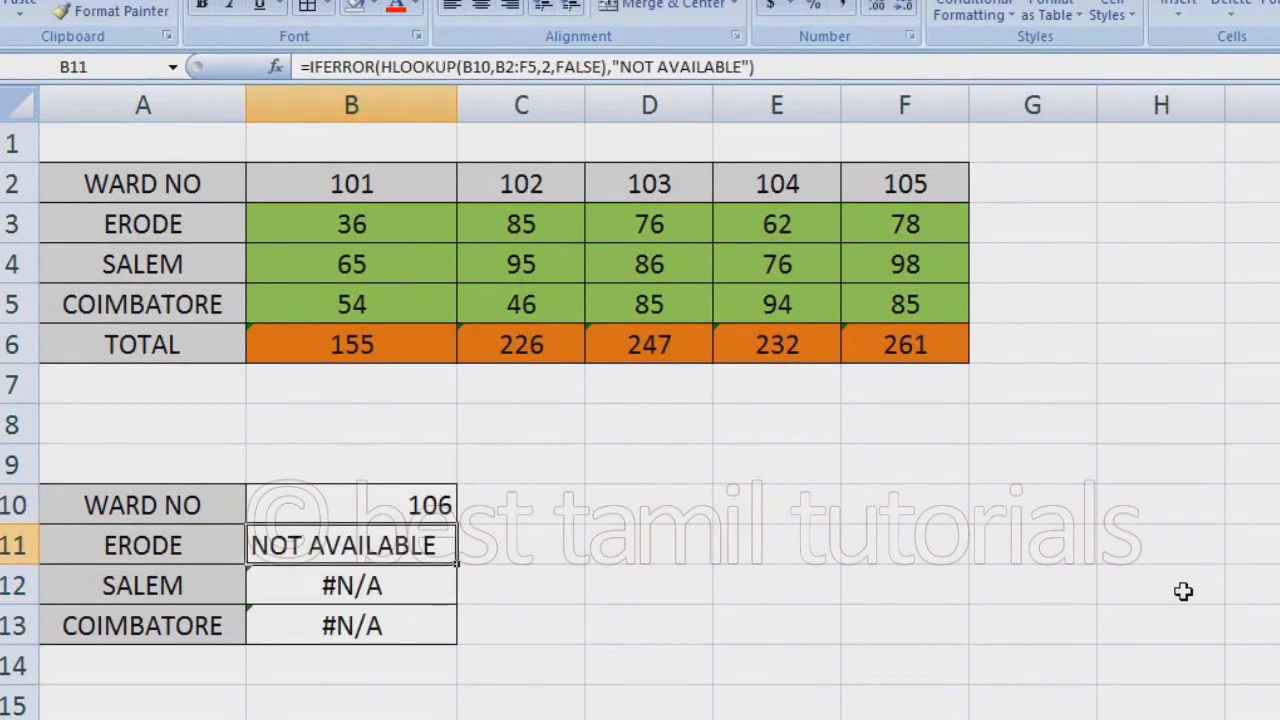
Step: Fill the IFERROR lookup from B11 down through B13
drag(457, 563, 453, 653)
click(571, 629)
click(414, 491)
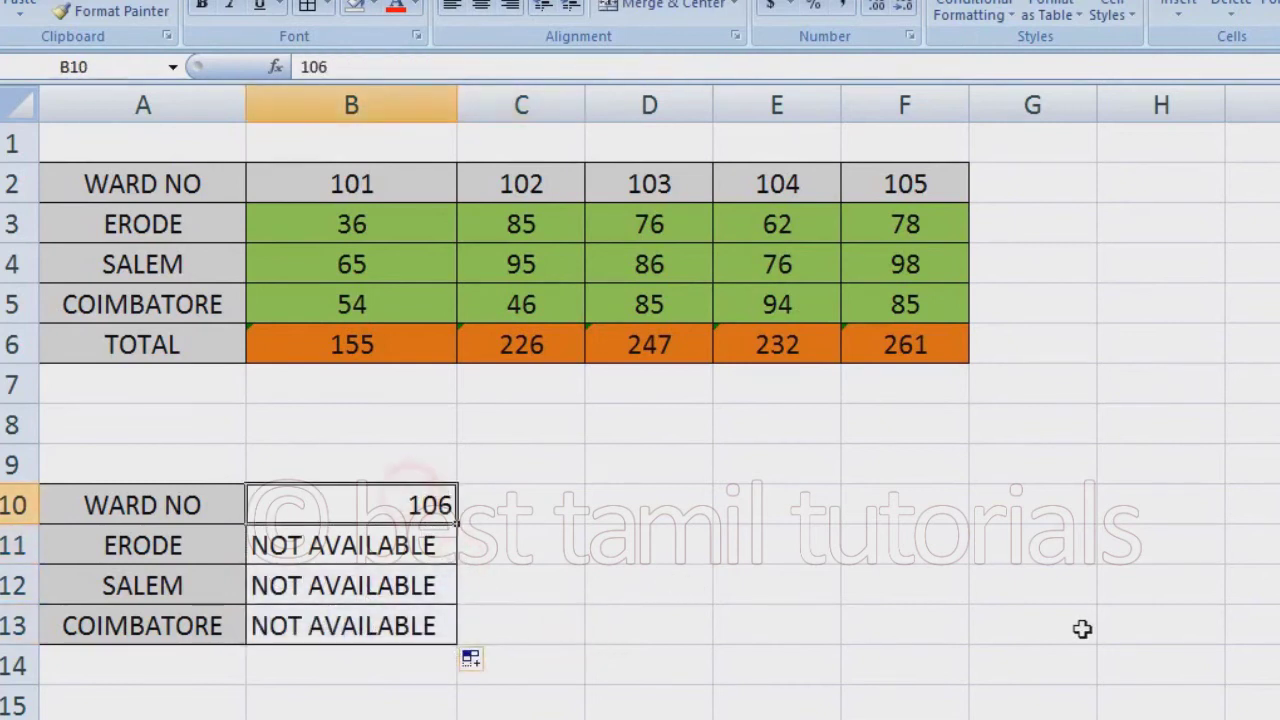
key(F2)
key(BackSpace)
Step: Test wards 102, 101 and then missing ward 108 in B10
text(2)
key(Return)
key(Up)
key(F2)
key(BackSpace)
text(1)
key(Return)
key(Up)
key(F2)
key(BackSpace)
text(8)
key(Return)
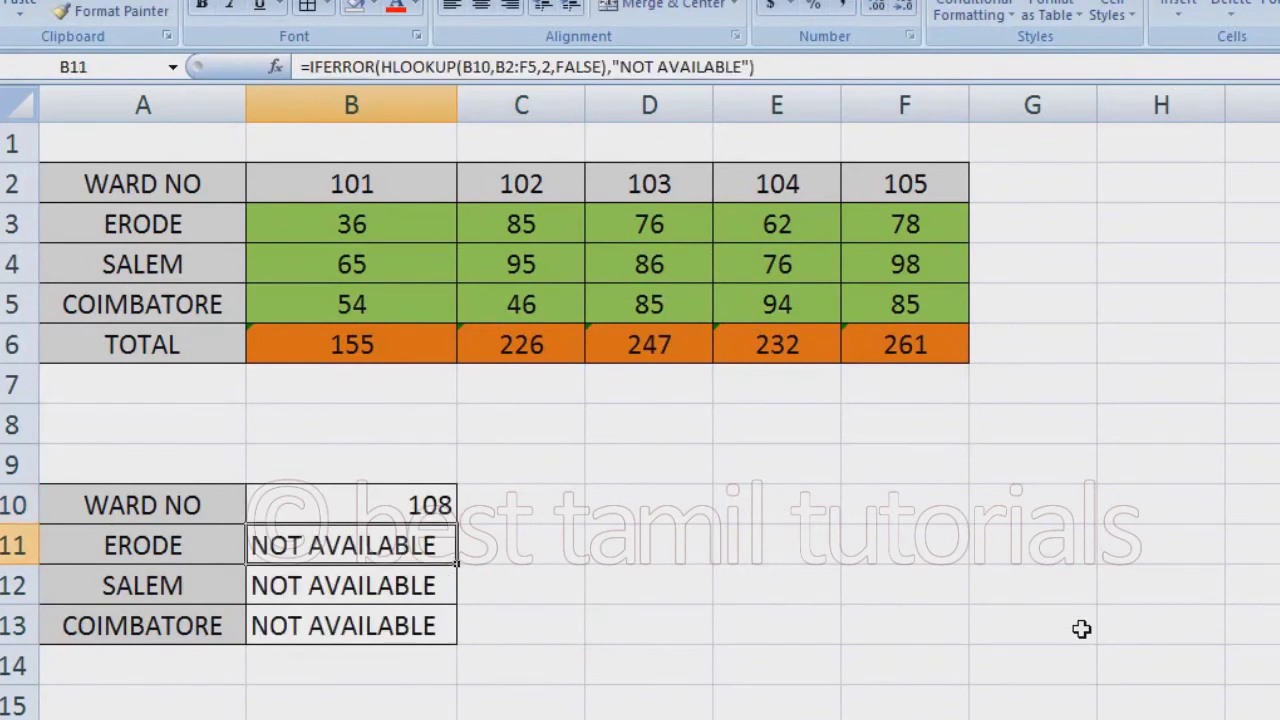
Step: Replace B11's "NOT AVAILABLE" fallback with "NO PERSONS"
key(F2)
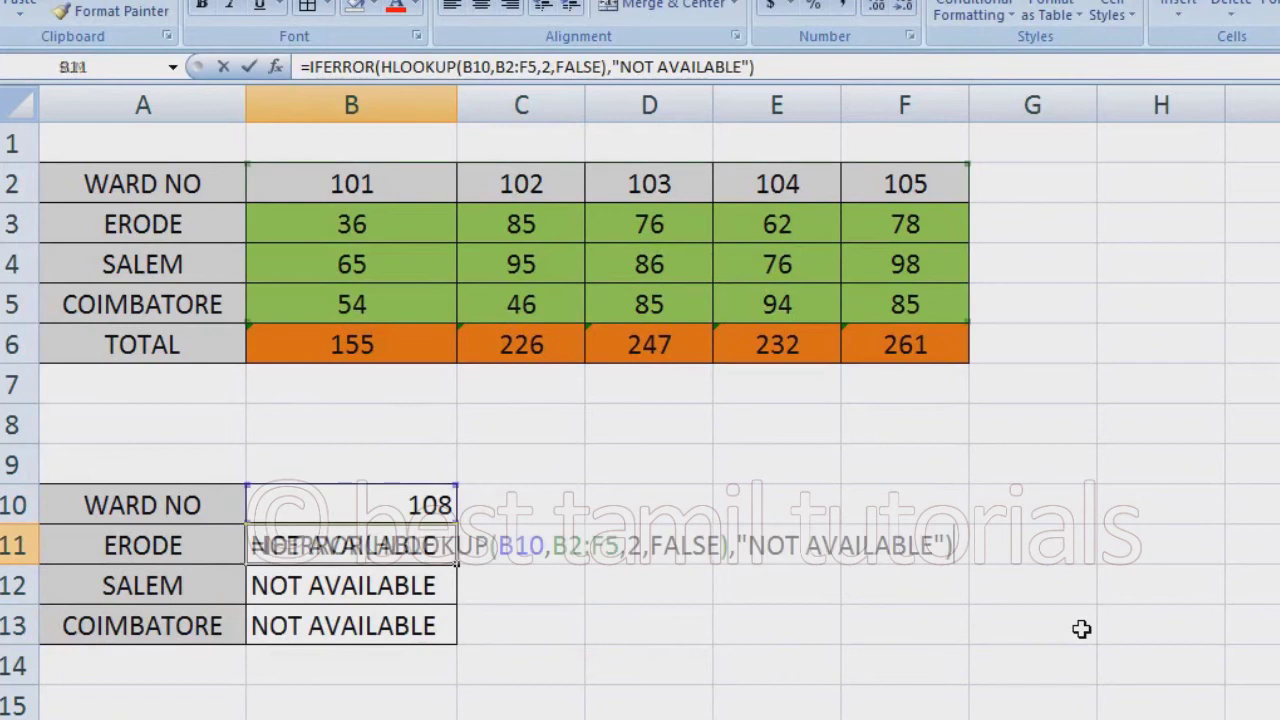
key(Left)
key(Left)
key(BackSpace)
key(BackSpace)
key(BackSpace)
key(BackSpace)
key(BackSpace)
key(BackSpace)
key(BackSpace)
key(BackSpace)
text(NO PERSONS)
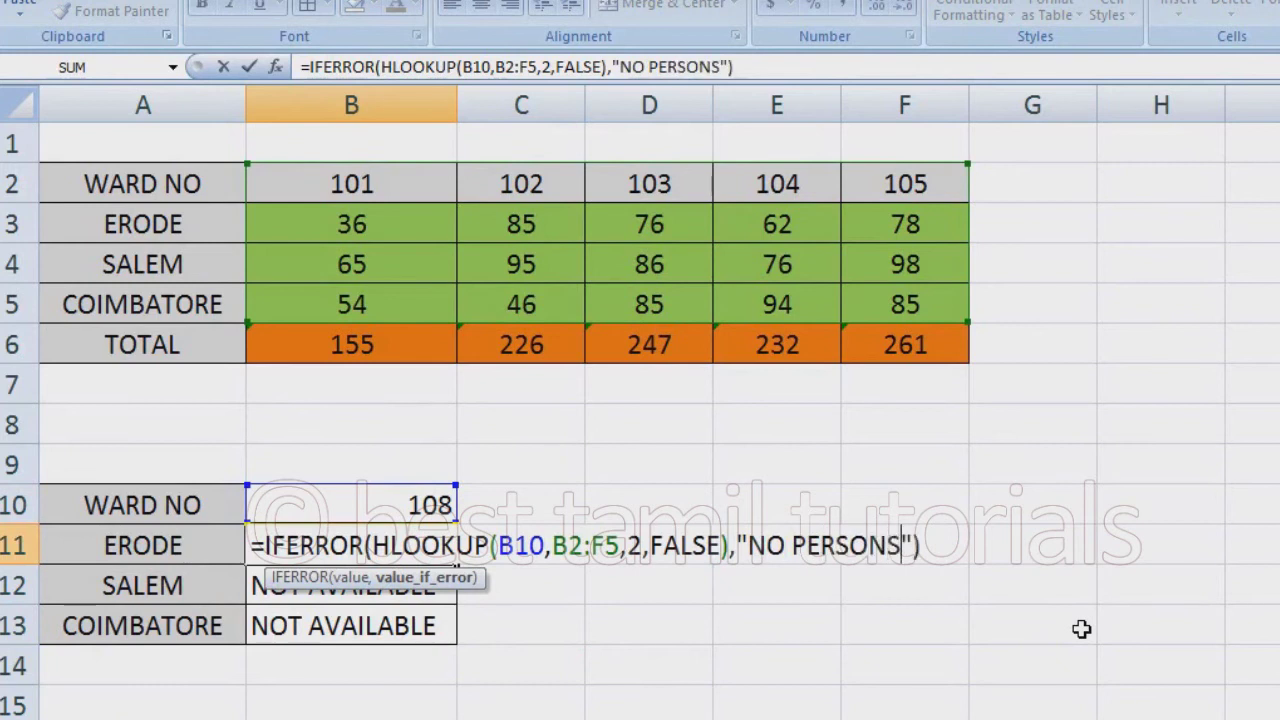
key(Return)
key(Up)
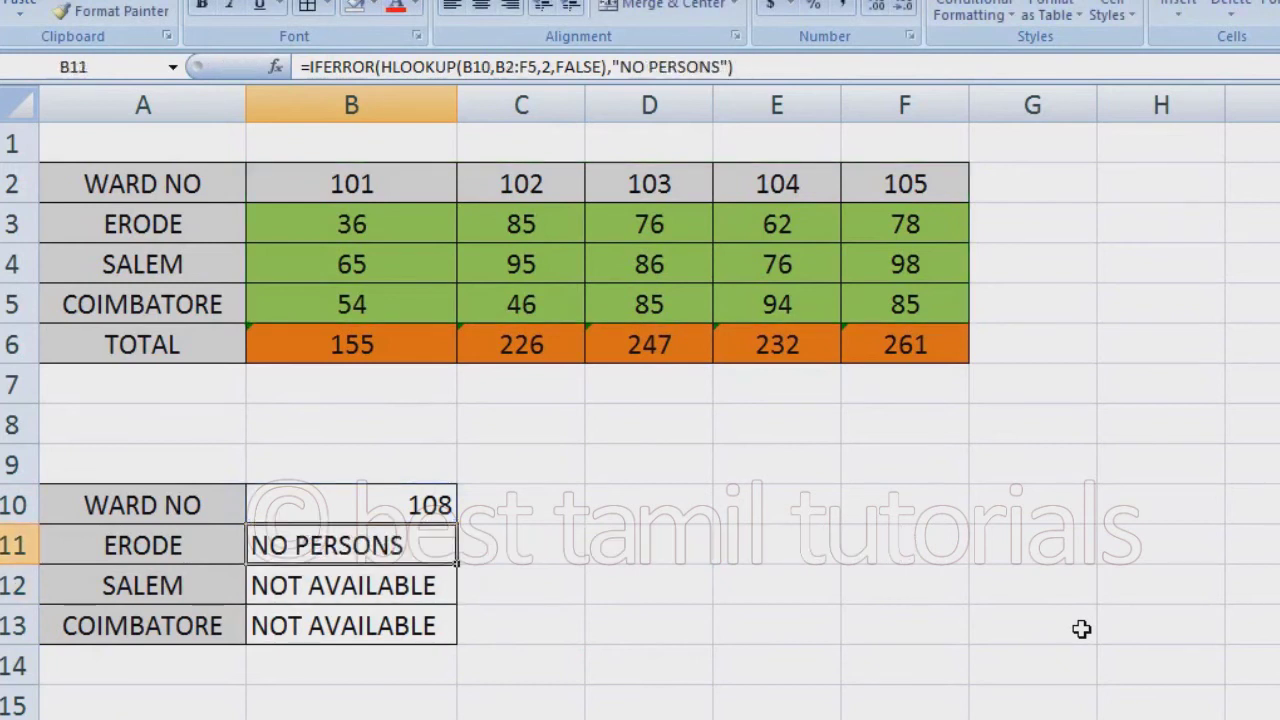
double_click(438, 548)
key(Escape)
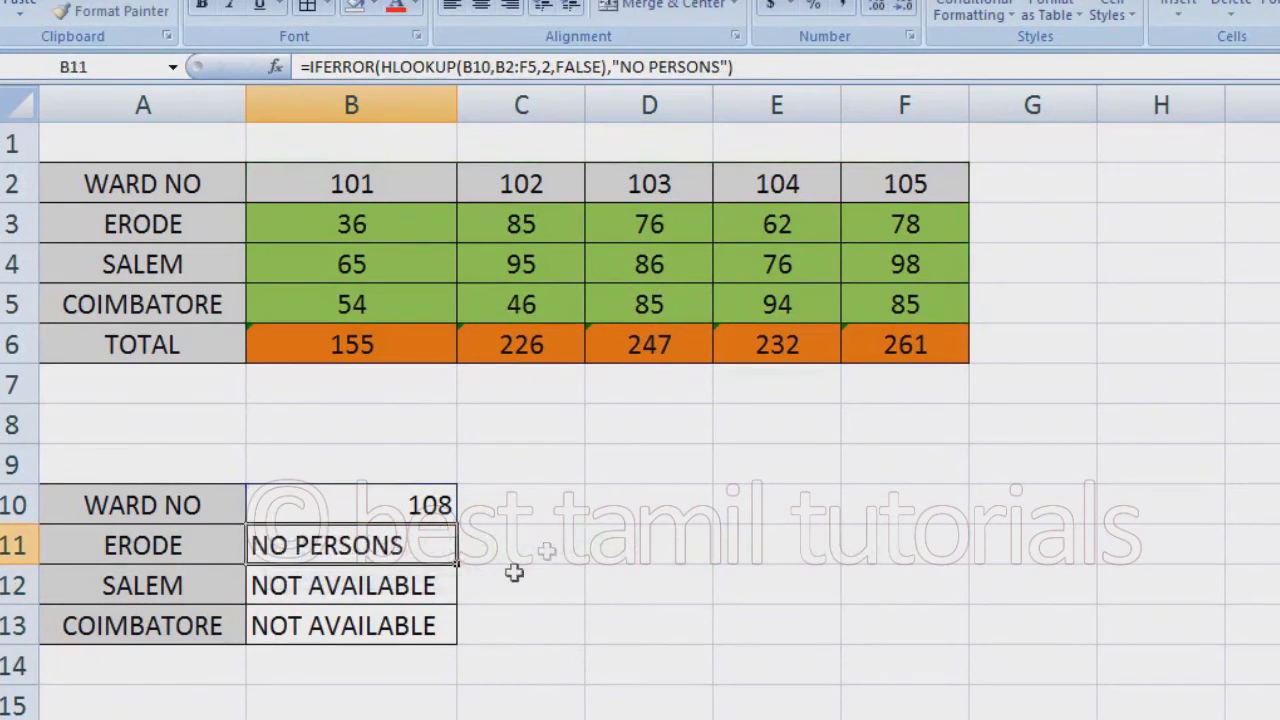
Step: Fill the NO PERSONS formula from B11 down to B13 and test ward 102
drag(457, 566, 457, 642)
click(438, 510)
key(BackSpace)
text(2)
key(Return)
Step: Enter missing ward 109 in B10 so all three lookups show NO PERSONS
click(398, 507)
text(109)
key(Return)
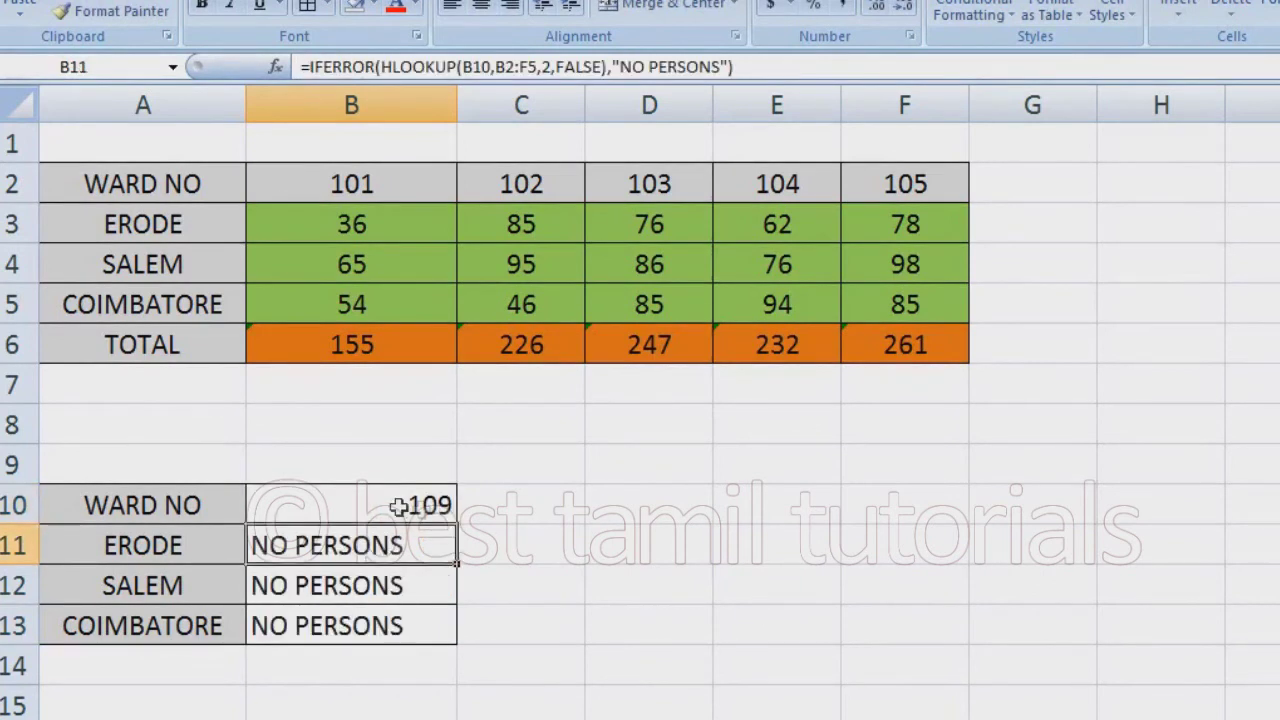
click(889, 589)
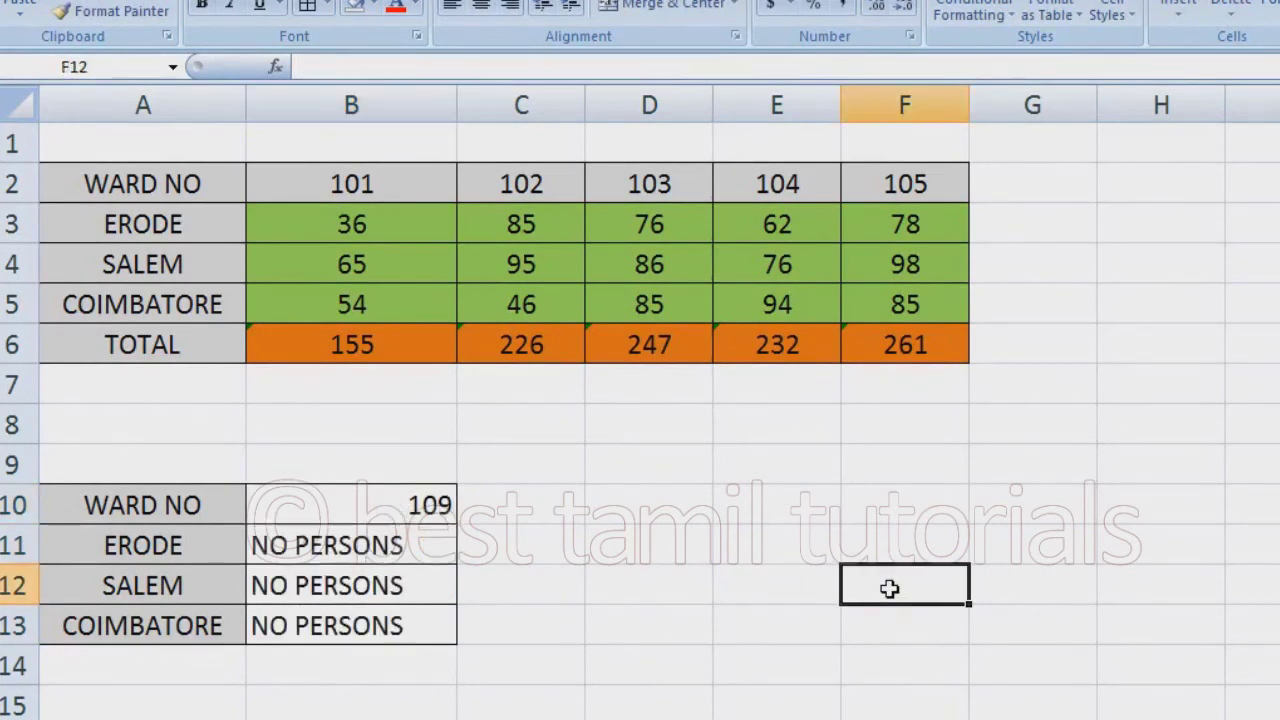